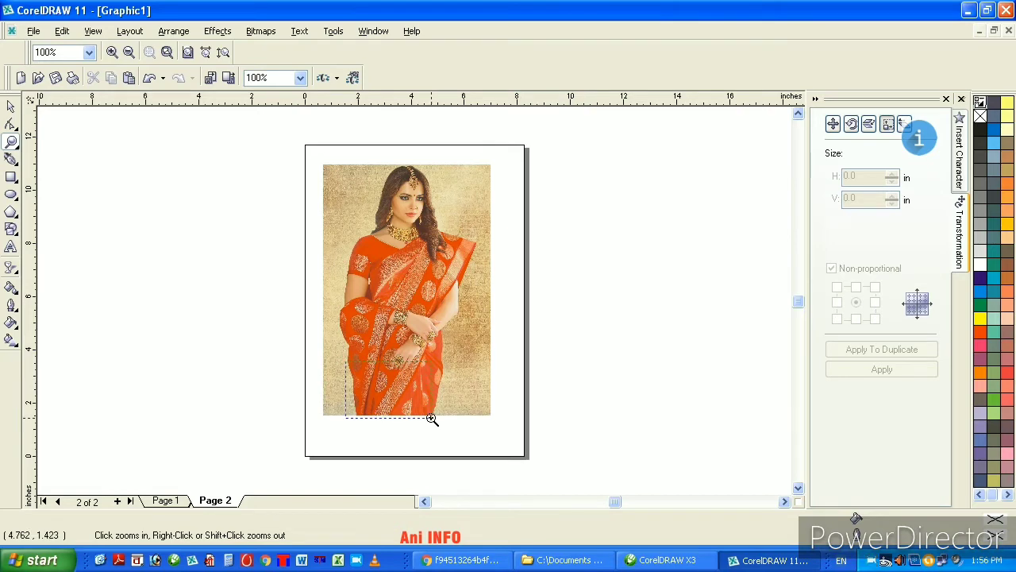
- Start a Bezier outline at the lower left hem of the saree and trace its left edge up to about the bracelets' level
left_click_drag(431, 418, 429, 419)
left_click(11, 162)
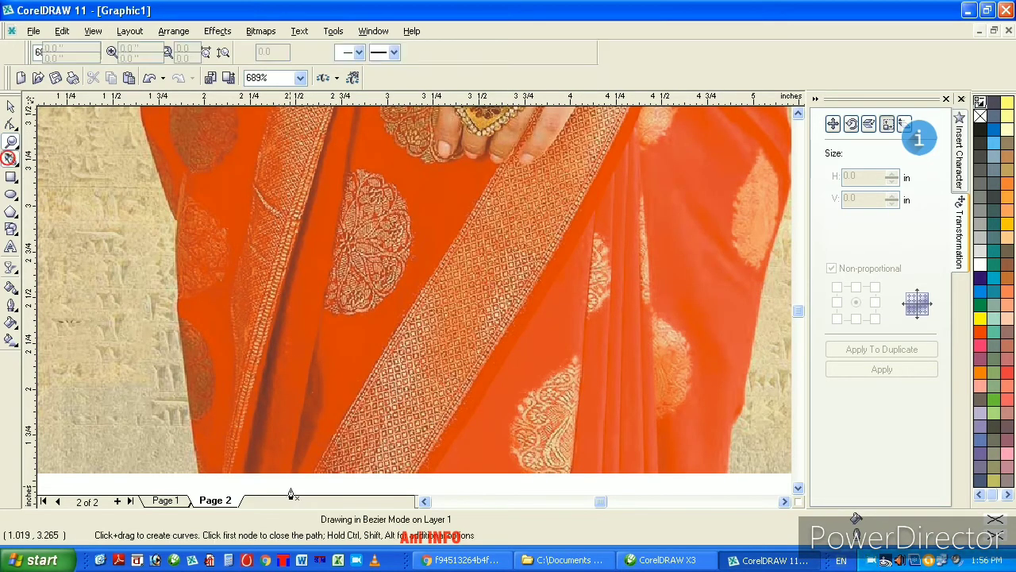
left_click(198, 473)
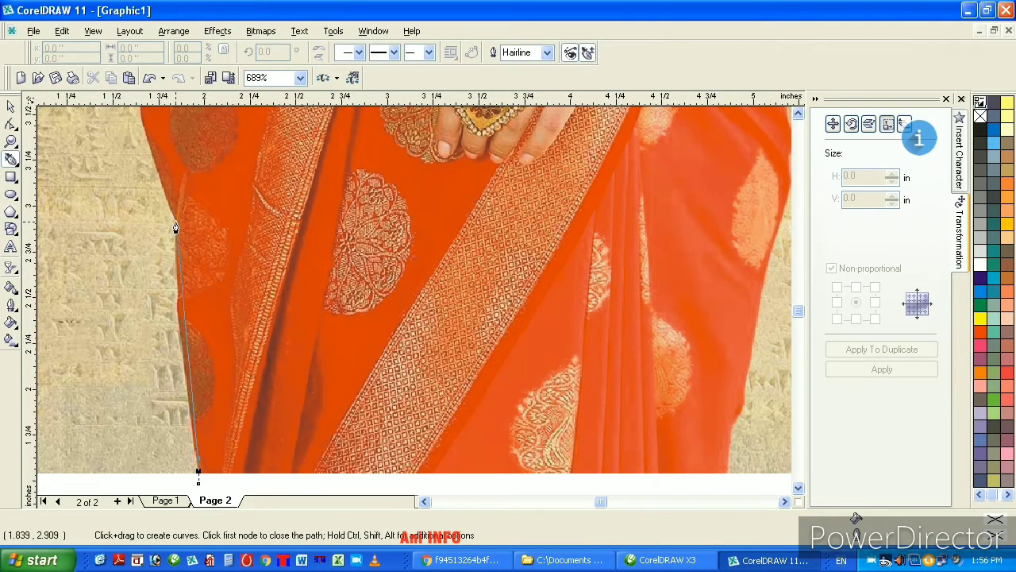
left_click(175, 221)
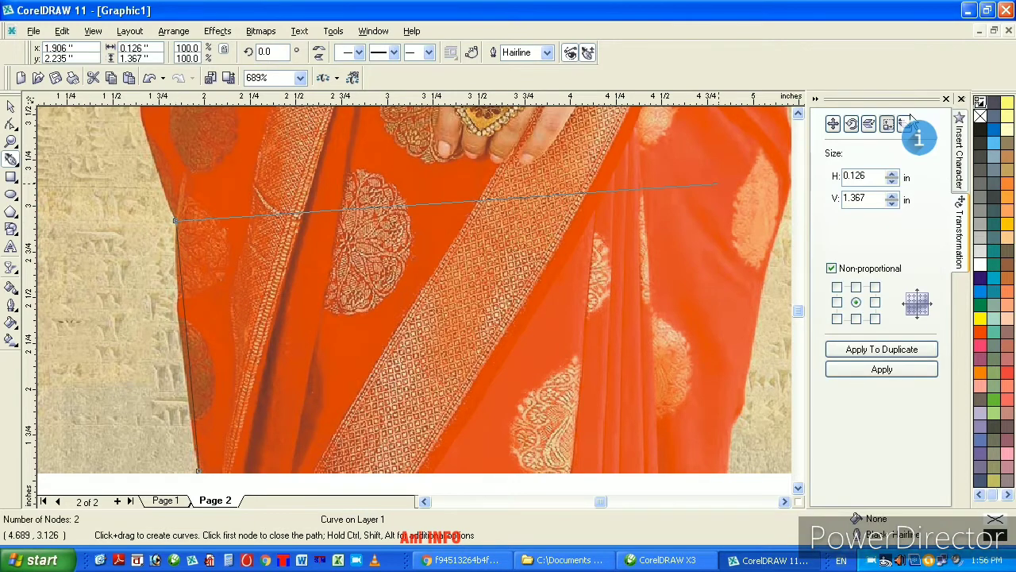
left_click(799, 113)
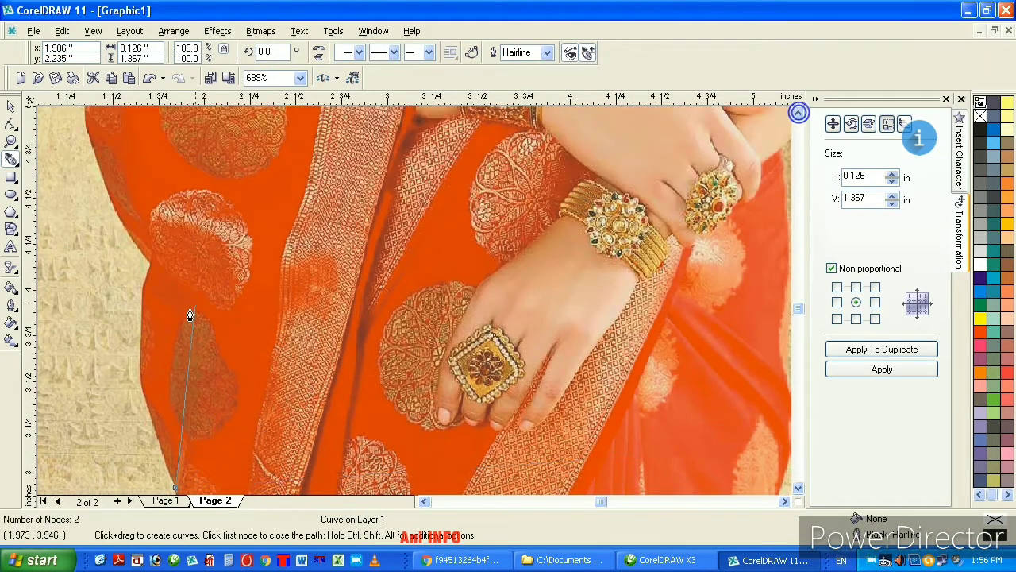
left_click(139, 374)
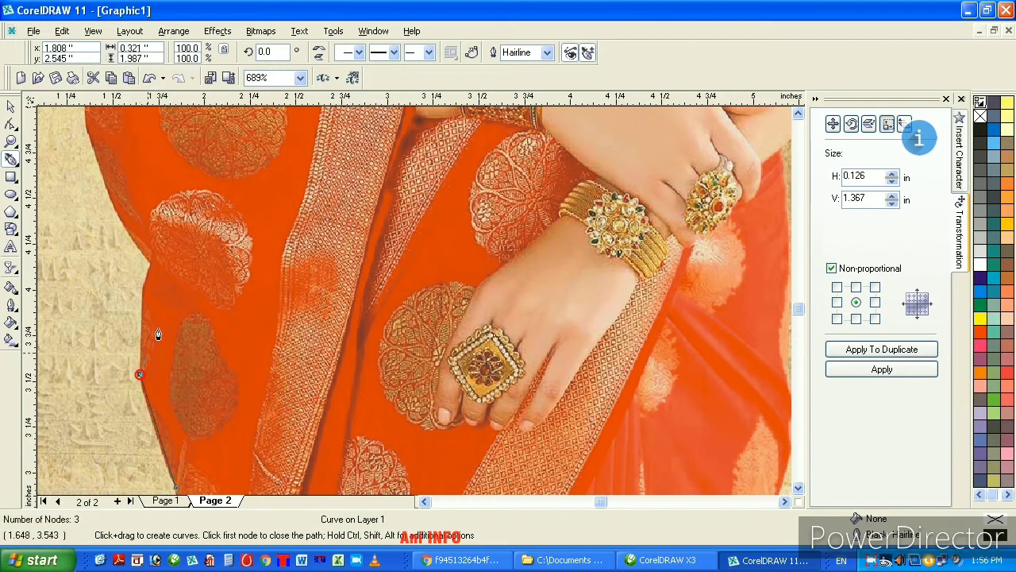
left_click(150, 265)
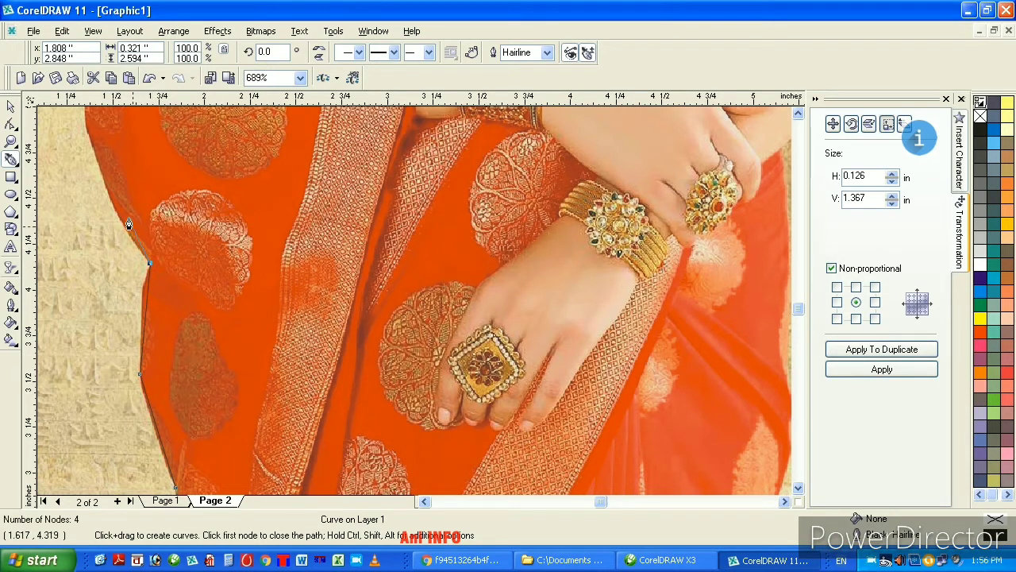
left_click(90, 137)
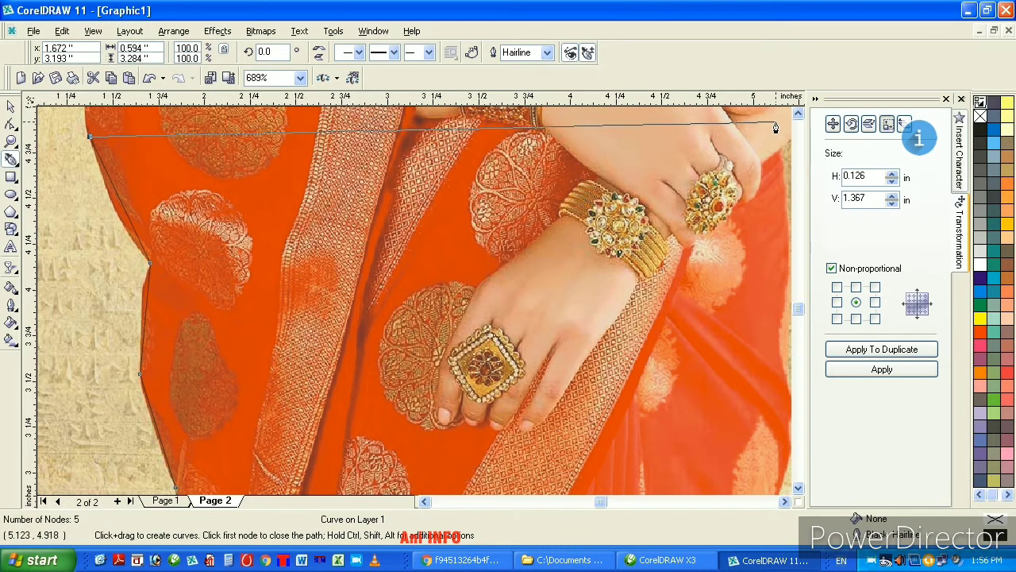
- Continue the Bezier outline around the draped fold at the elbow and up the bare upper arm to the sleeve hem
left_click(798, 114)
left_click(798, 116)
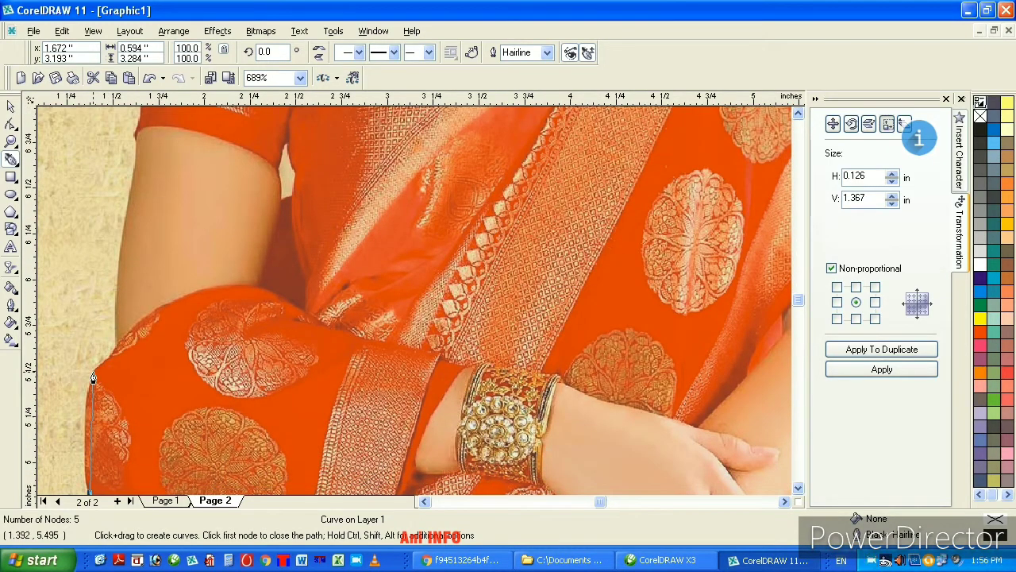
left_click(92, 371)
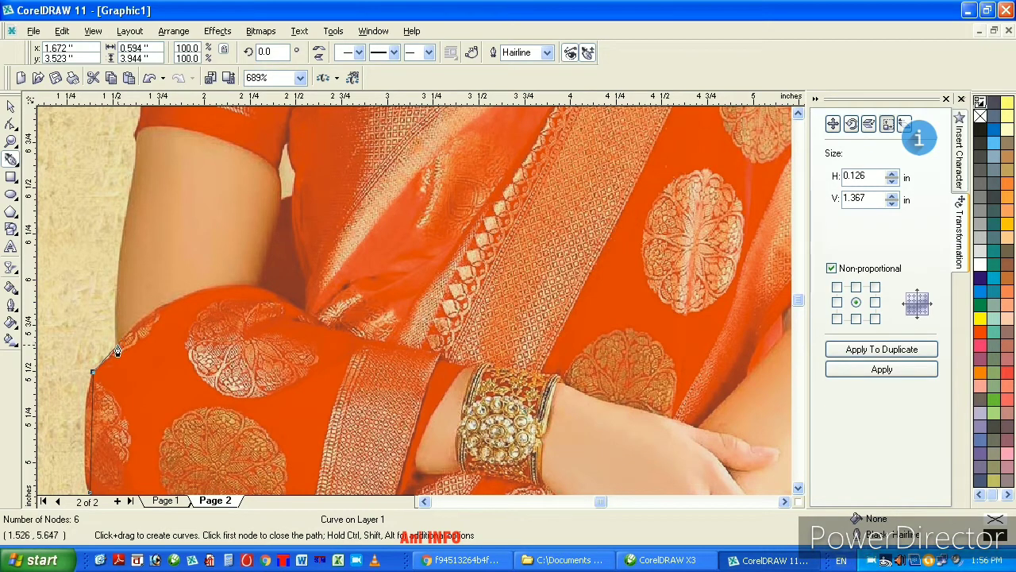
left_click(116, 347)
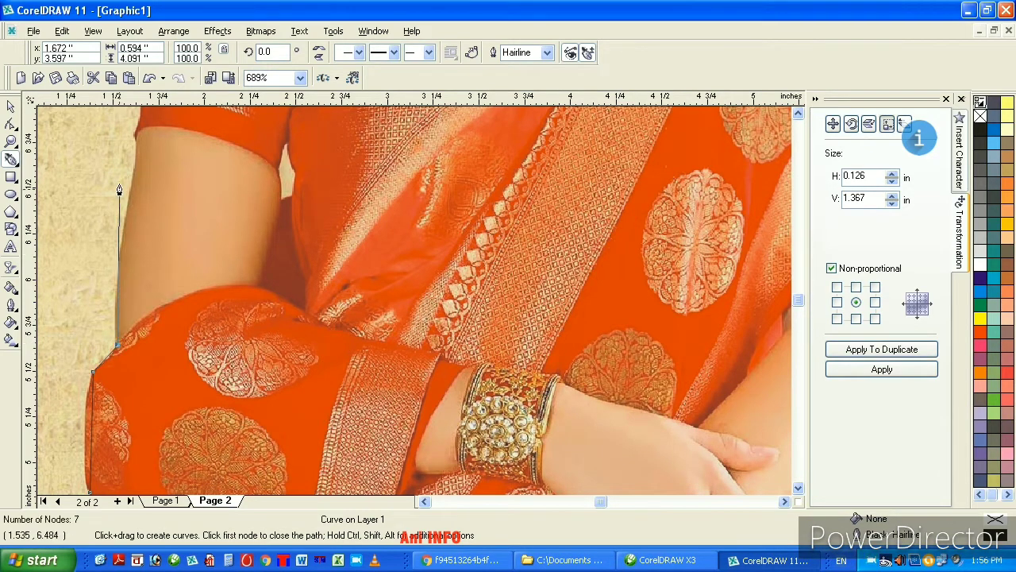
left_click(134, 143)
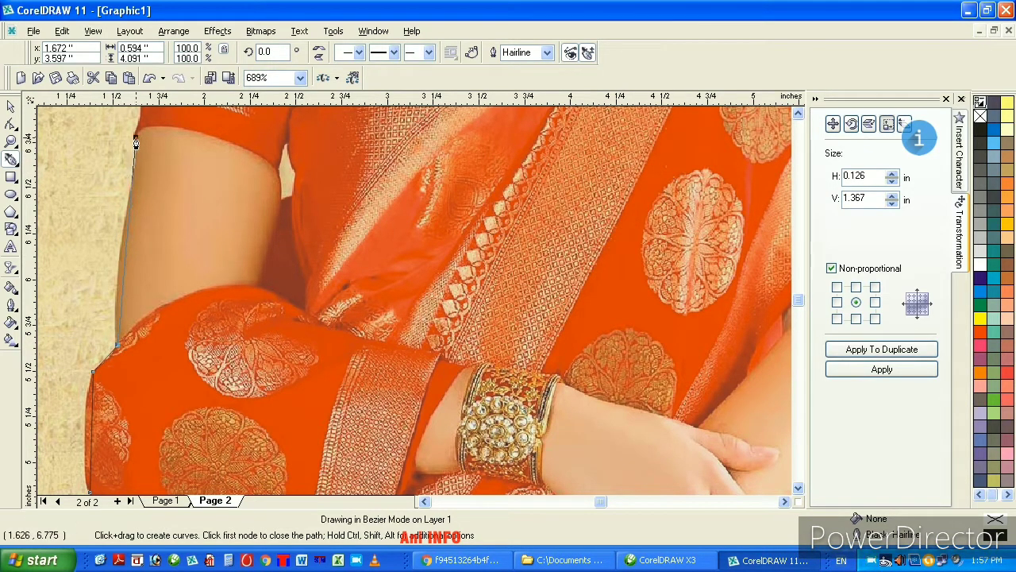
- Extend the outline along the sleeve's outer edge and over the shoulder to where the neckline meets the hair
left_click(798, 115)
left_click_drag(801, 115, 799, 115)
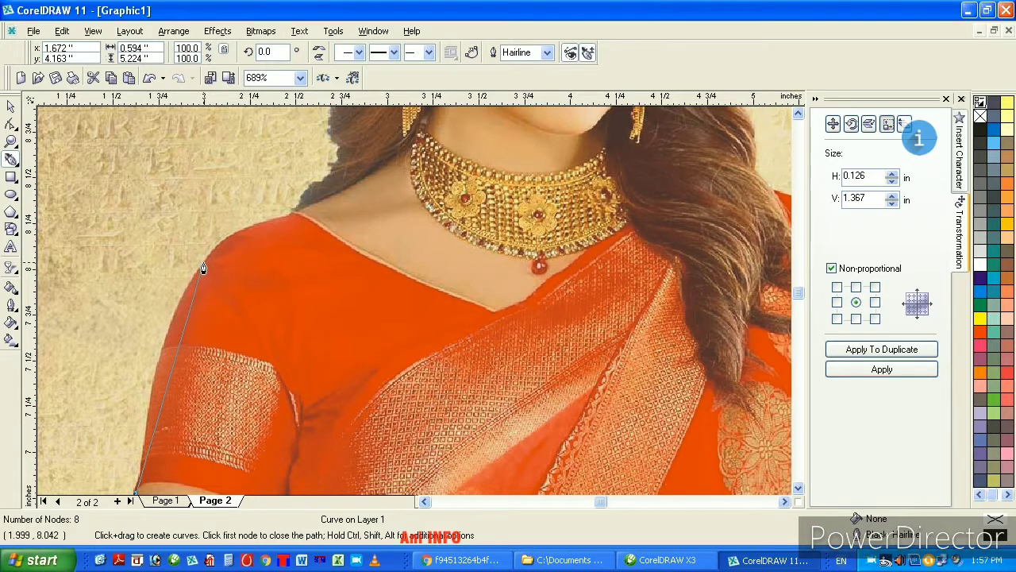
left_click(203, 264)
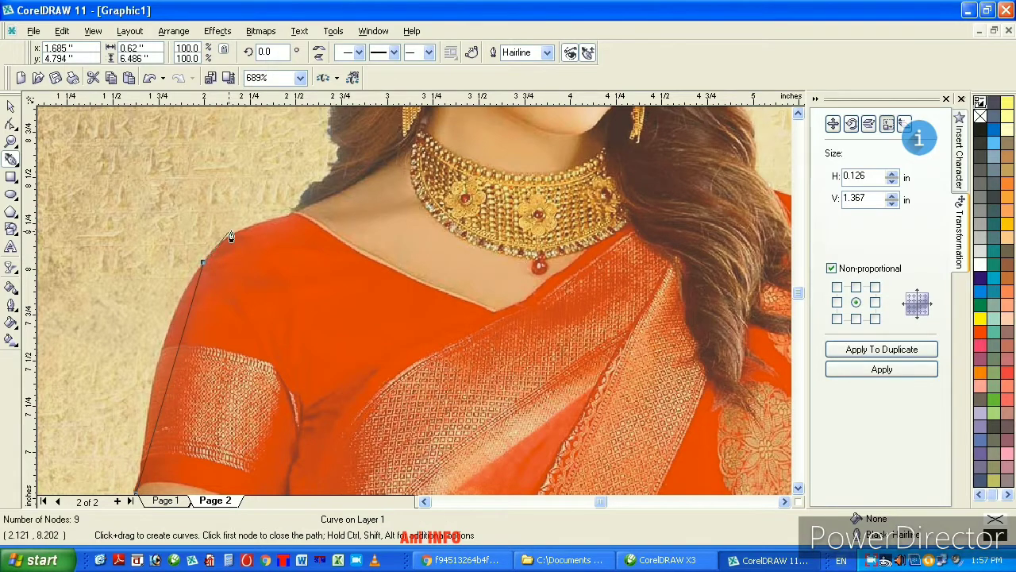
left_click(294, 212)
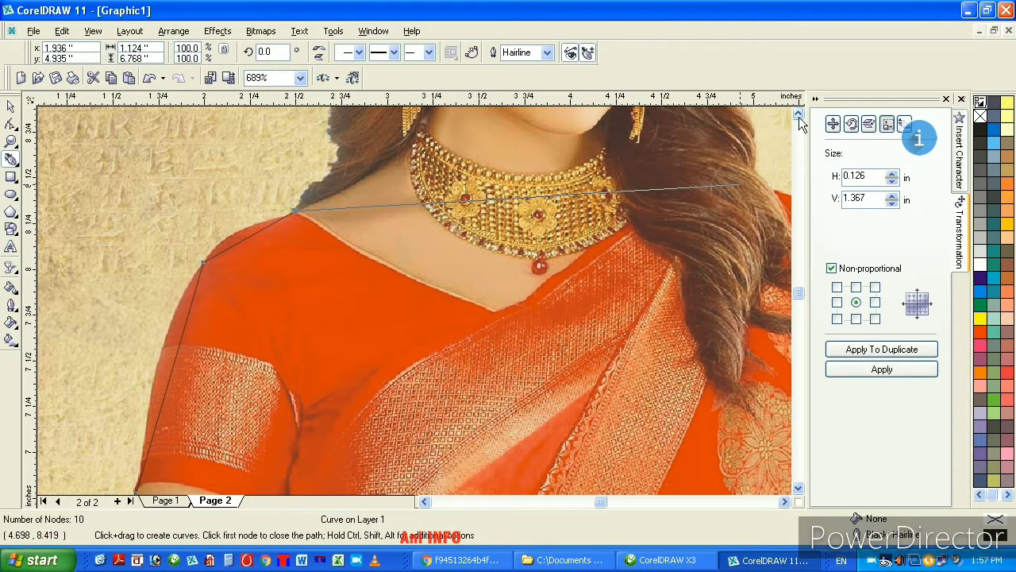
- Trace the outer edge of the hair on the photo's left side from the shoulder up to about eye level
left_click(799, 117)
left_click(799, 117)
left_click(799, 117)
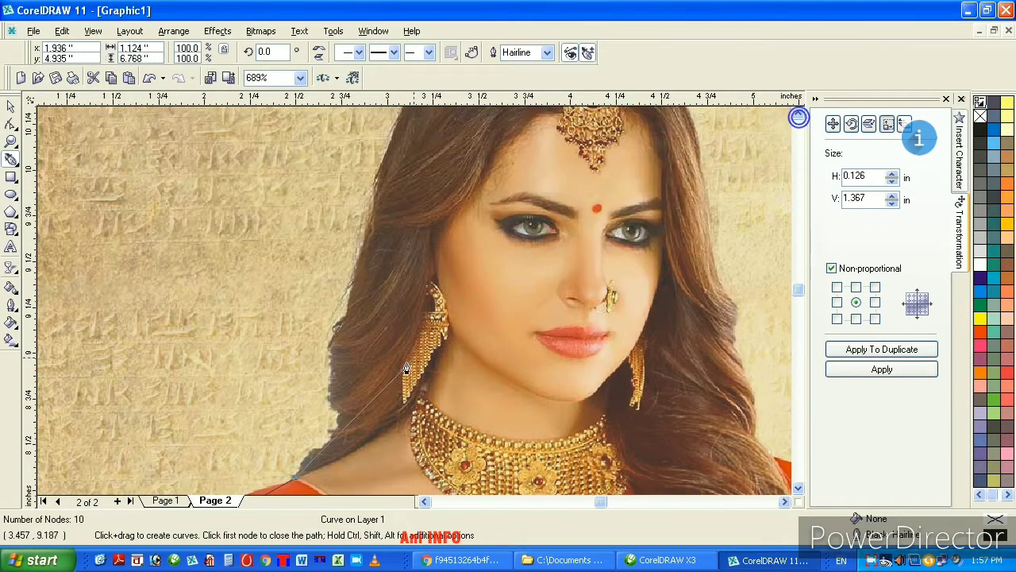
left_click(321, 446)
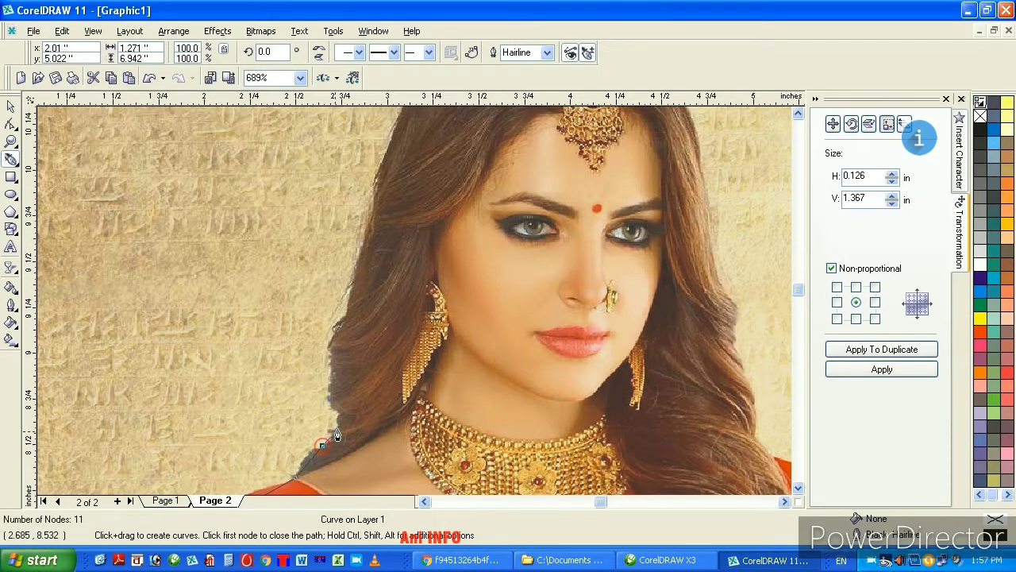
left_click(340, 412)
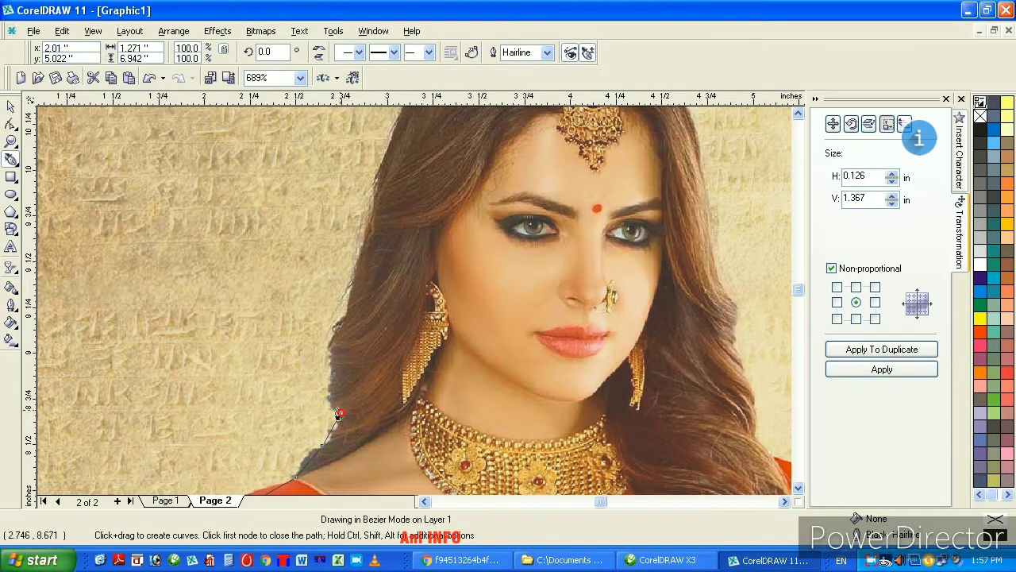
left_click(330, 346)
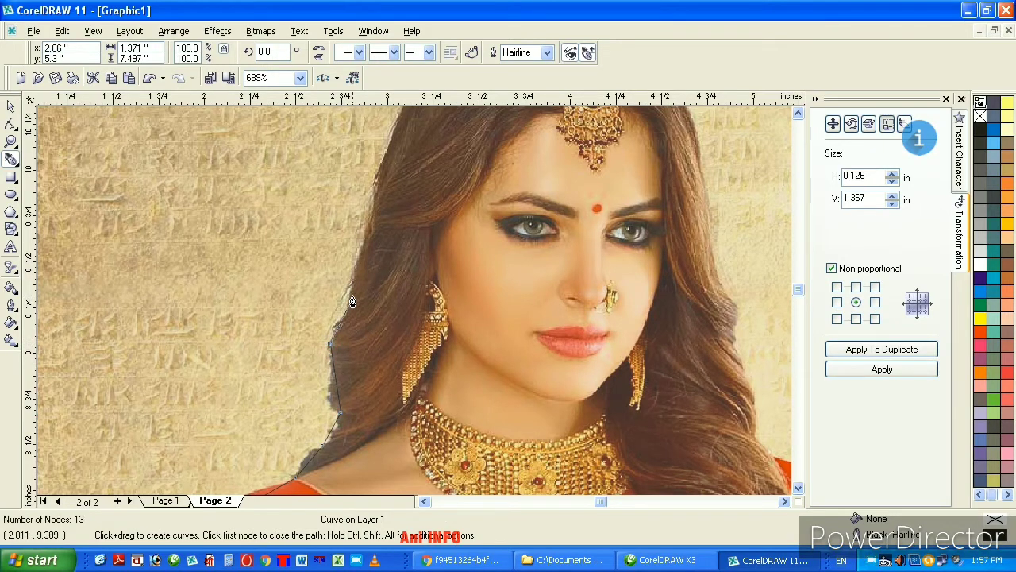
left_click(346, 315)
left_click(367, 238)
- Continue the Bezier outline over the crown of the head, past the hair ornament and down to the forehead's right side
left_click(798, 113)
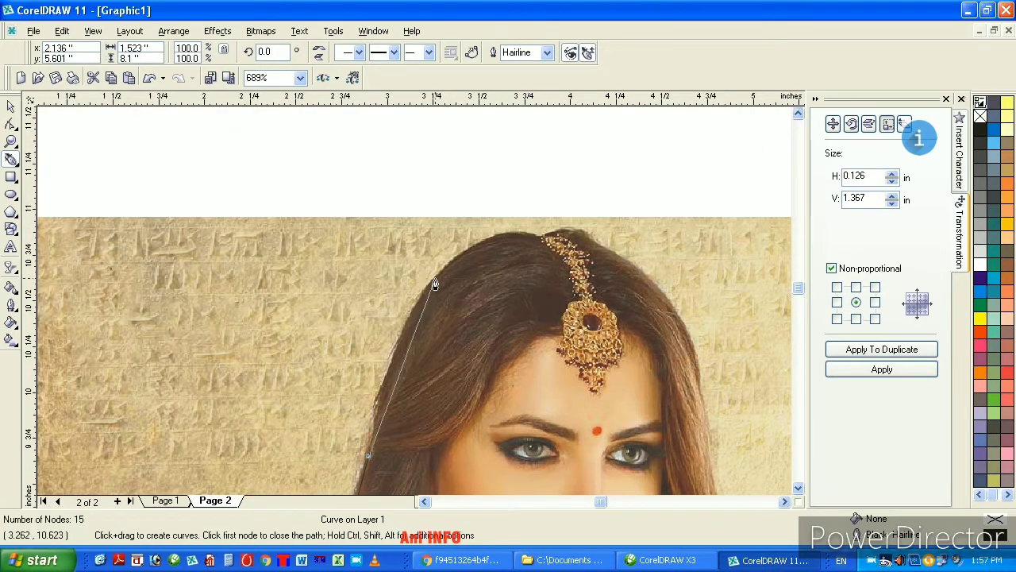
left_click(435, 277)
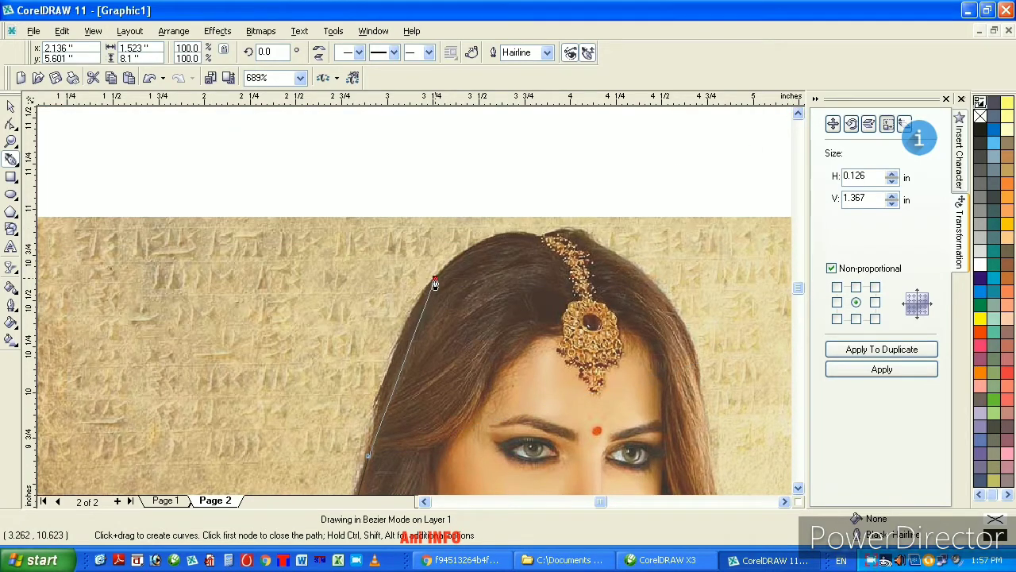
left_click(512, 233)
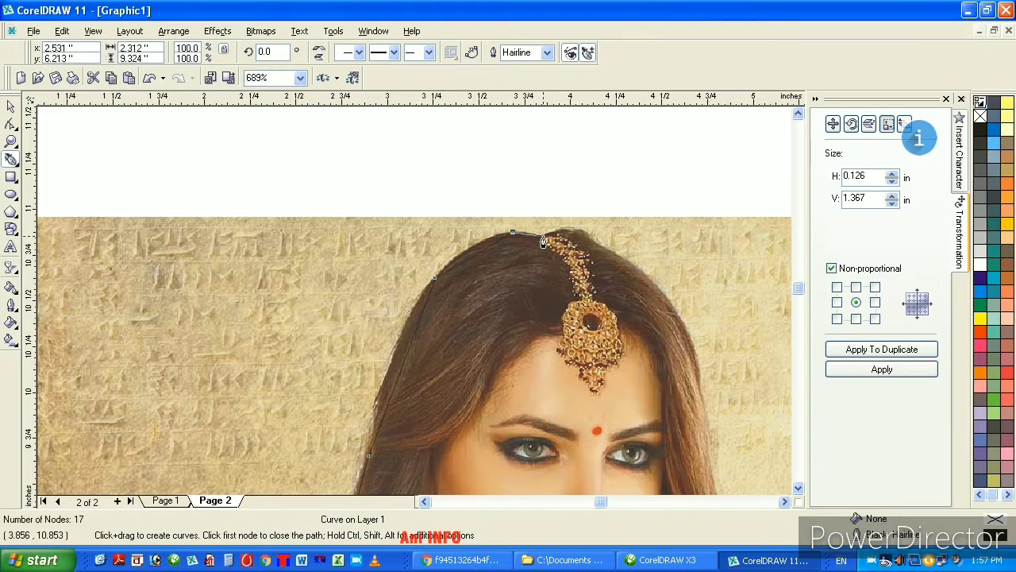
left_click(543, 238)
left_click(576, 228)
left_click(623, 258)
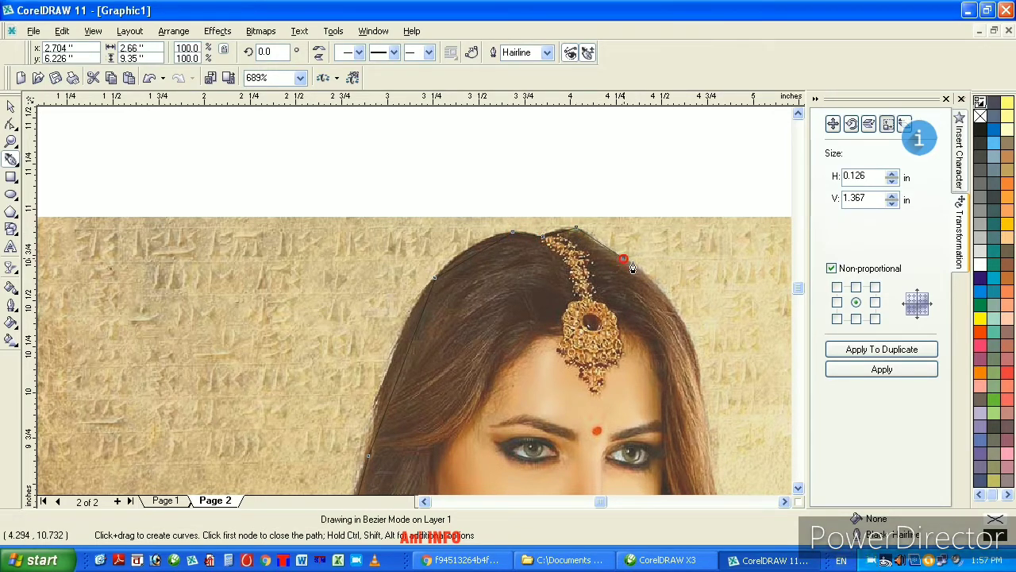
left_click(674, 307)
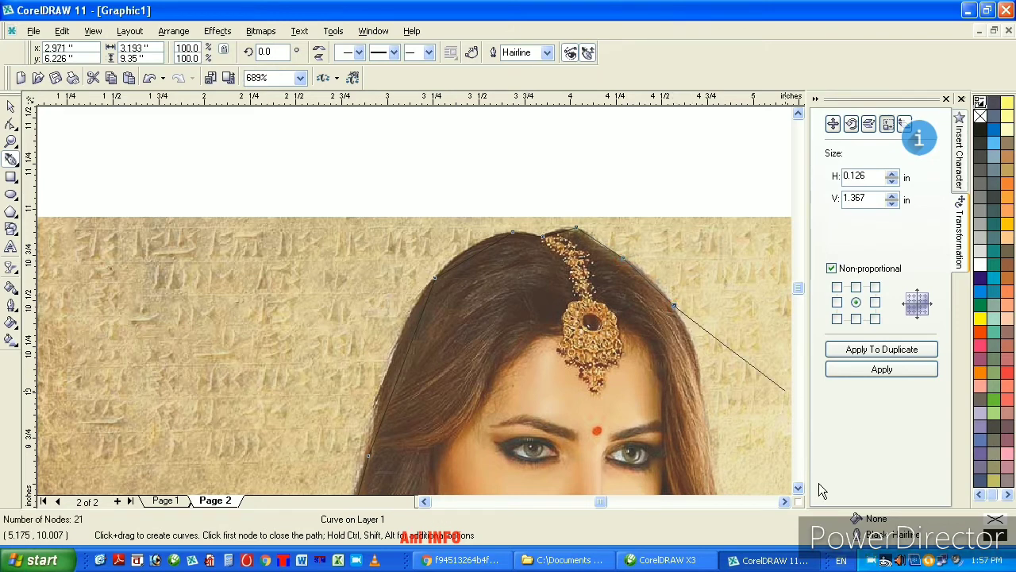
- Trace the outer edge of the hair on the photo's right side down to just above the shoulder drape
scroll(799, 488, "down", 2)
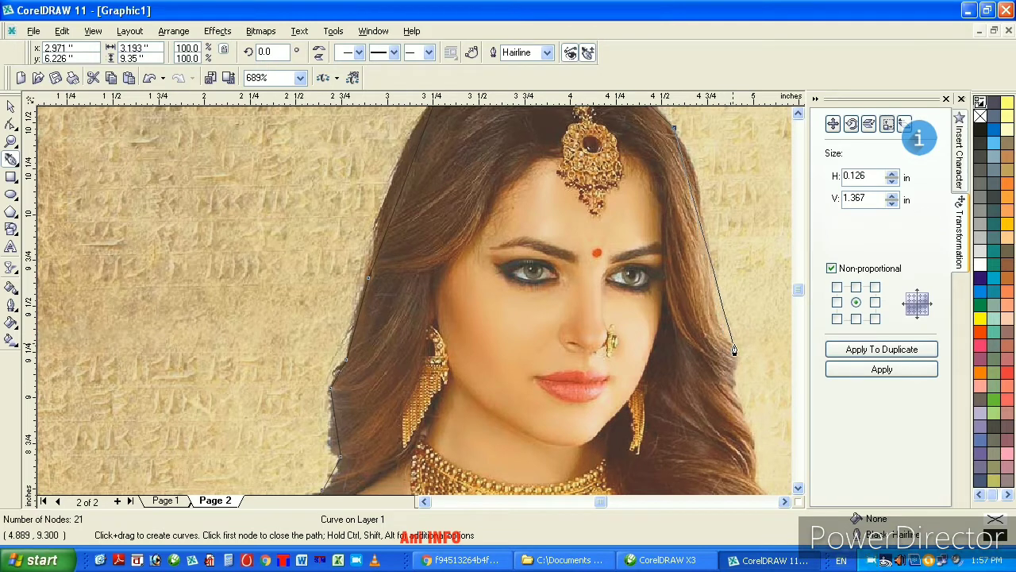
left_click(734, 349)
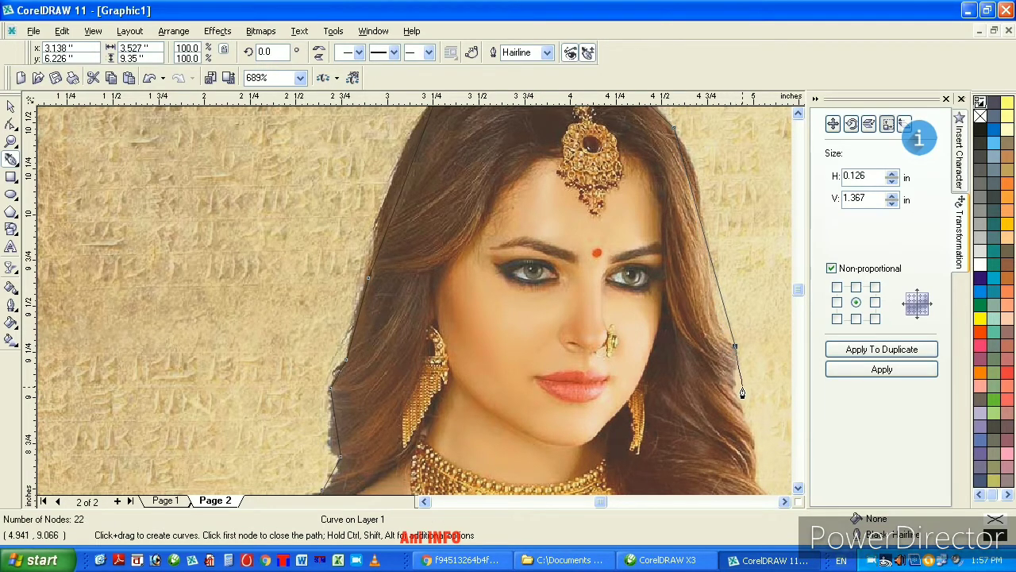
left_click(734, 387)
left_click(756, 451)
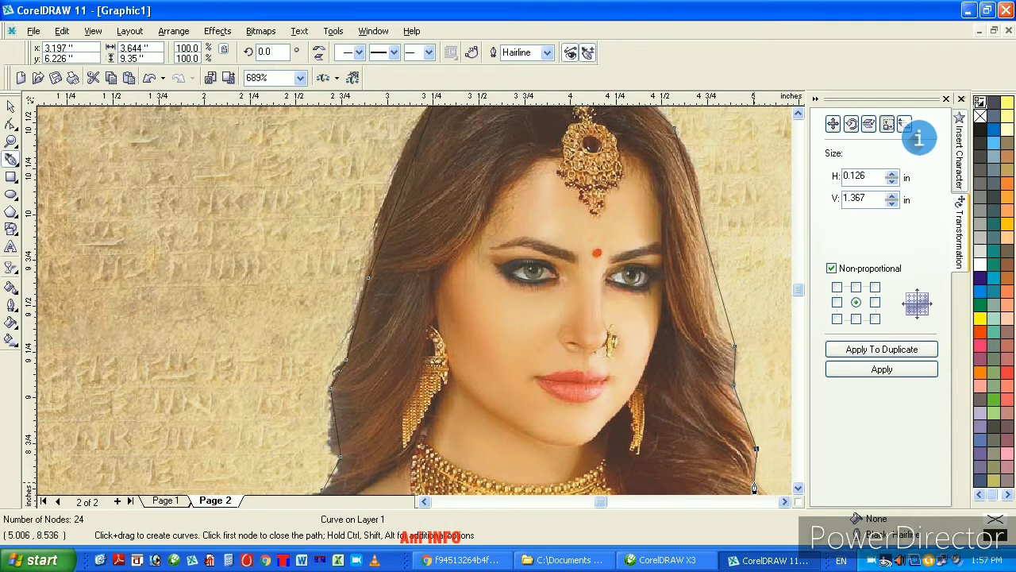
left_click(755, 486)
- Extend the outline from the hair along the top edge of the saree's shoulder drape to its outer corner
scroll(794, 486, "down", 3)
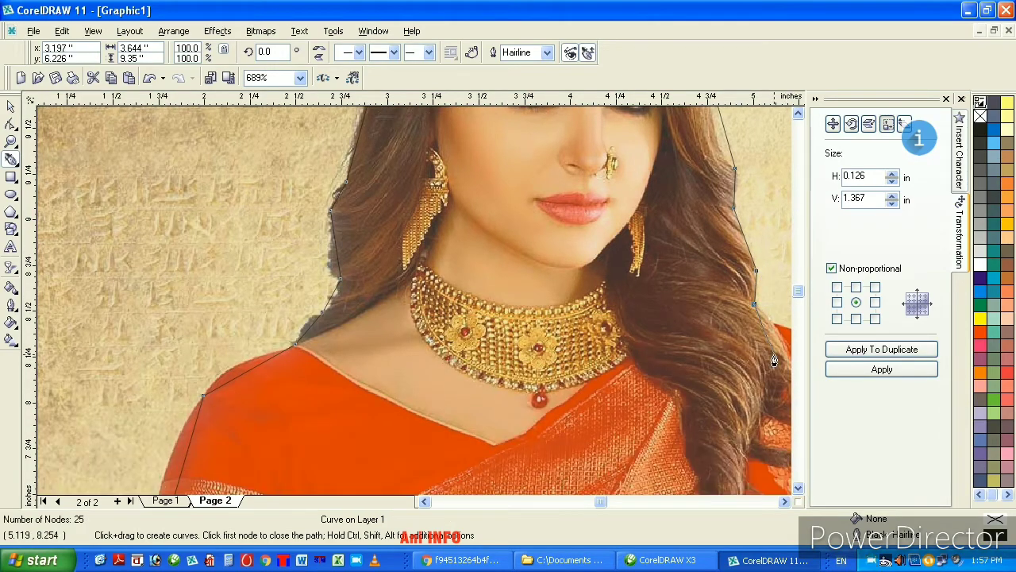
left_click(786, 502)
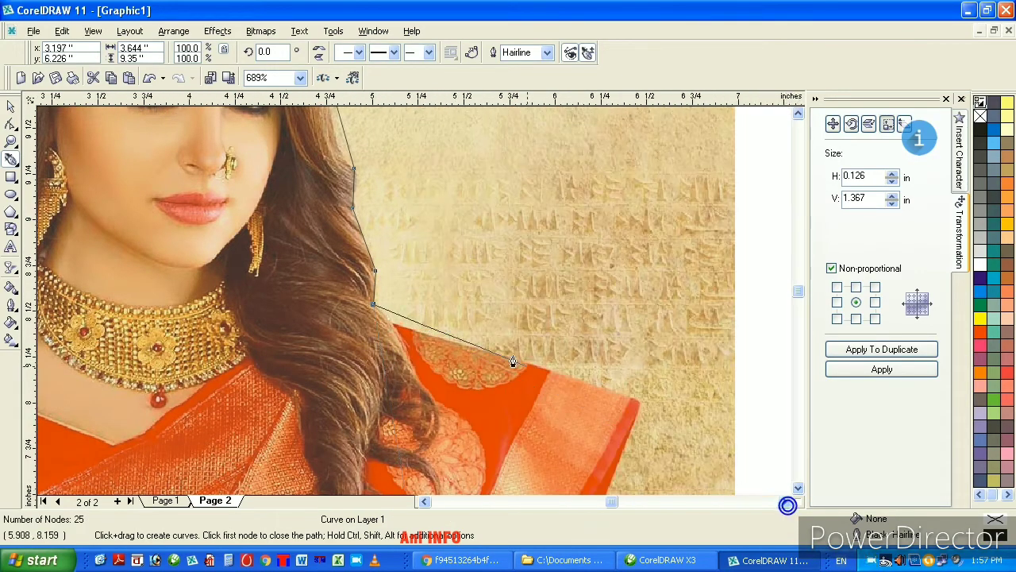
left_click(393, 325)
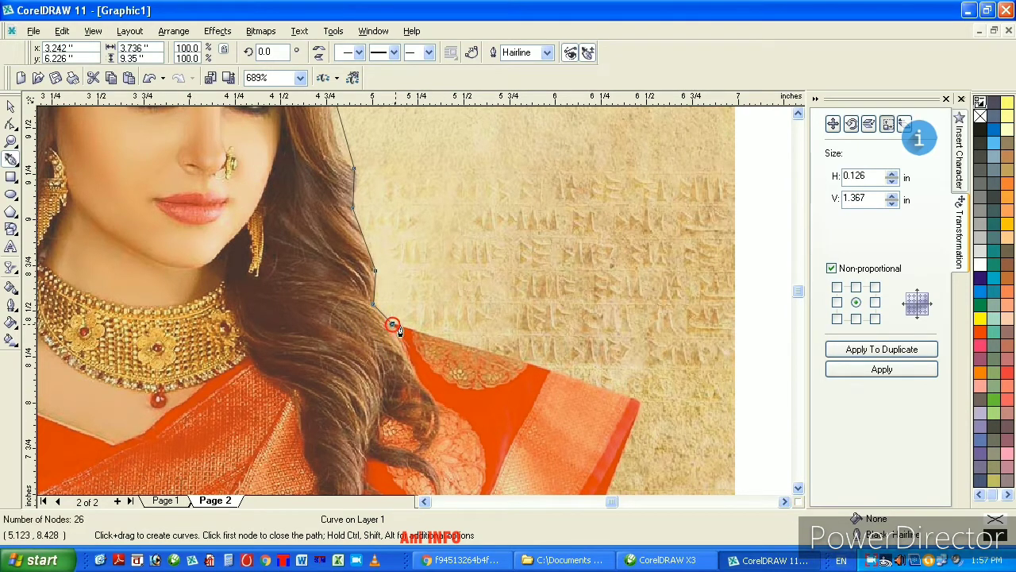
left_click(639, 405)
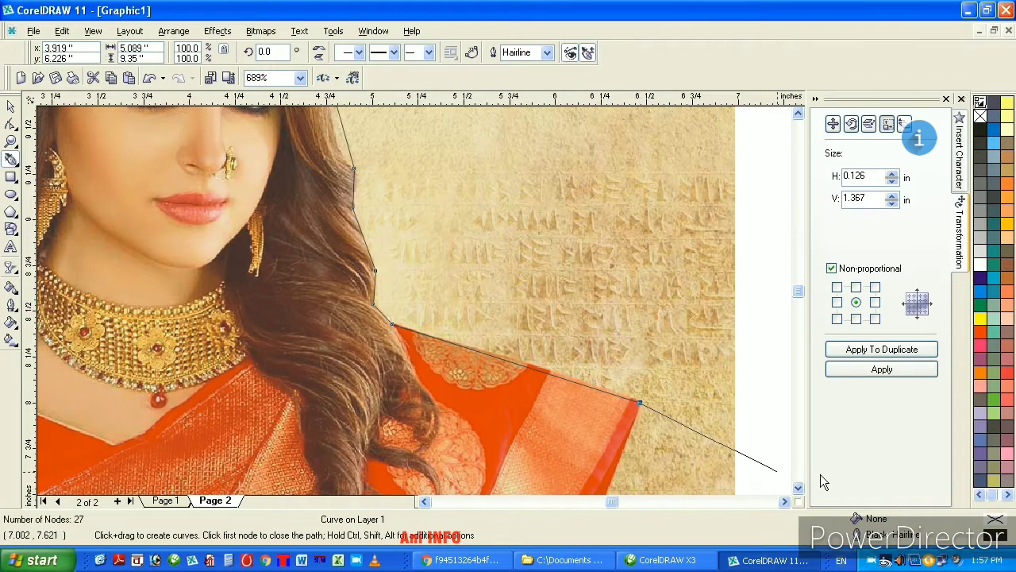
- Continue the Bezier outline down the drape's outer edge, past the elbow and along the forearm to the wrist
left_click(798, 488)
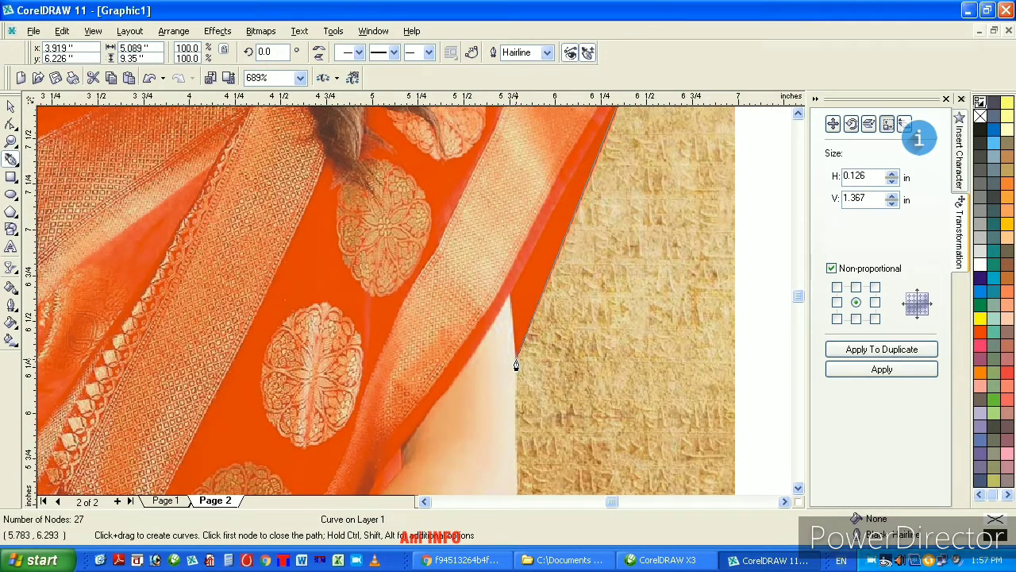
left_click(515, 366)
left_click(799, 488)
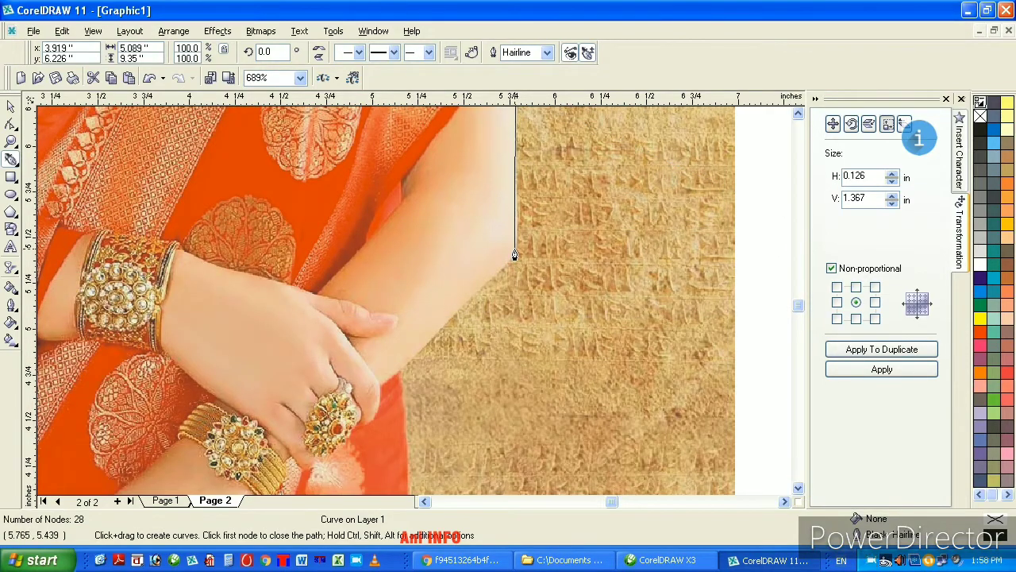
left_click(517, 252)
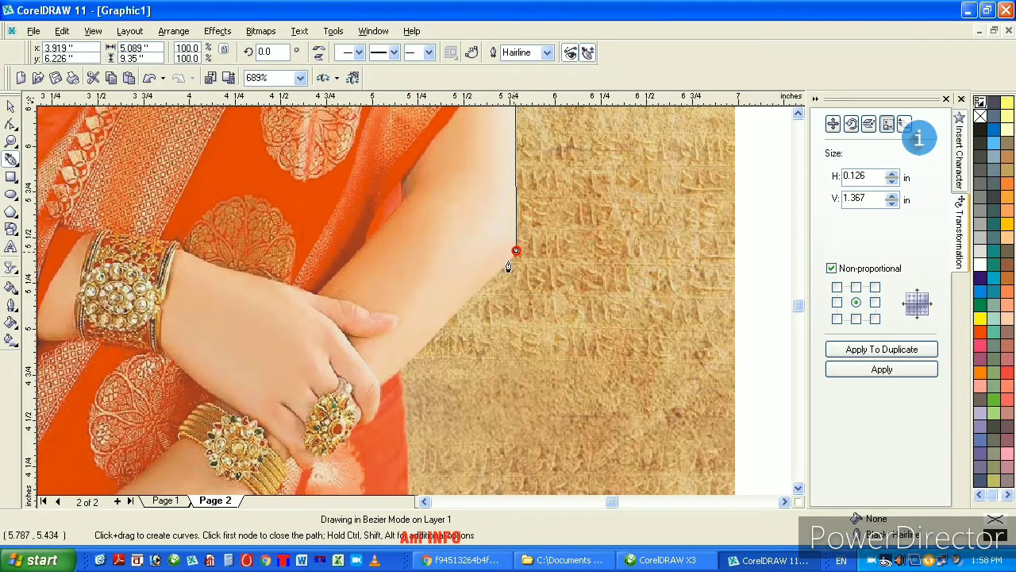
left_click(398, 373)
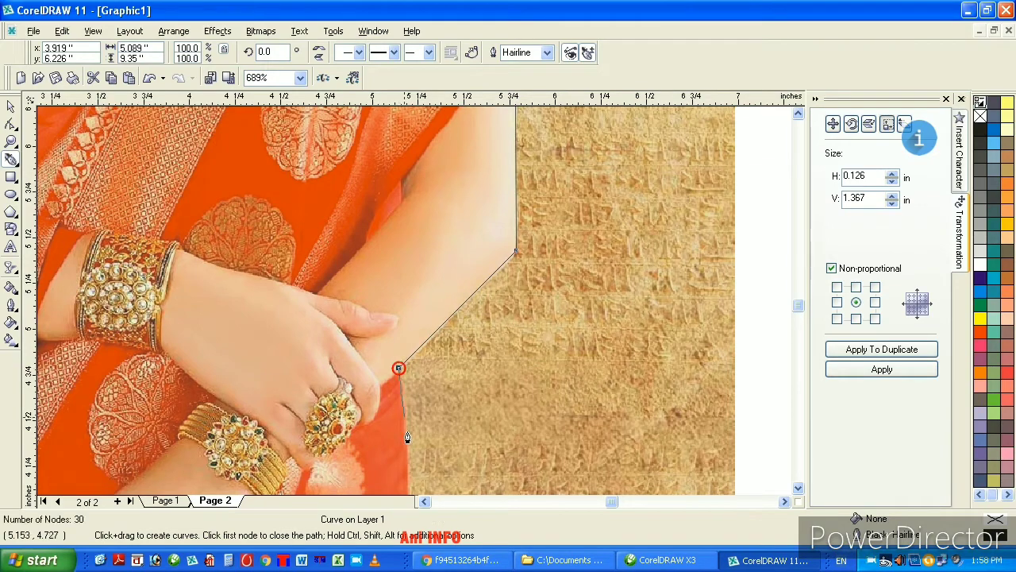
- Trace the saree's edge on the photo's right side from the wrist down to just above the photo's lower border
left_click(799, 489)
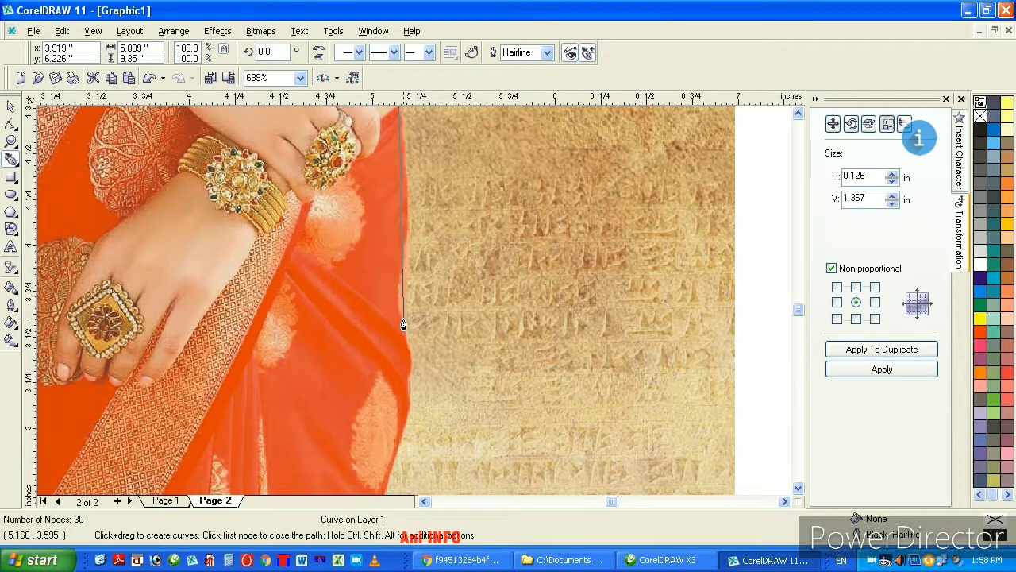
left_click(404, 323)
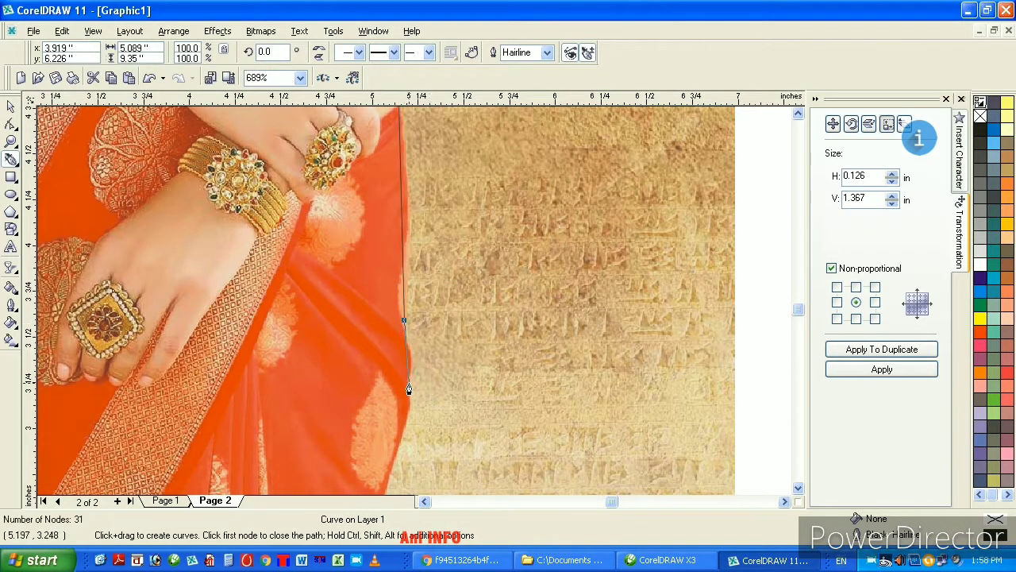
left_click(407, 392)
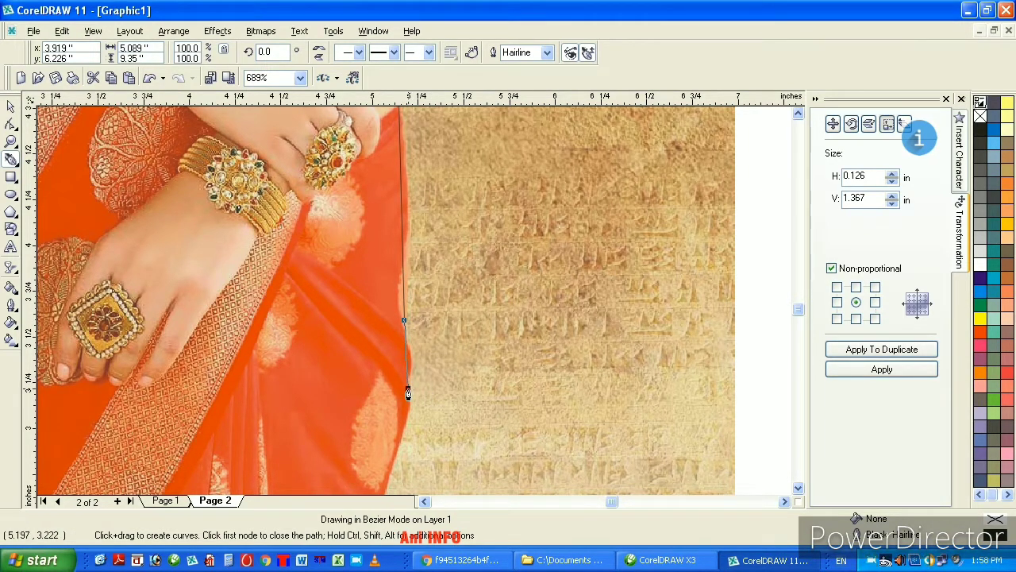
left_click(799, 489)
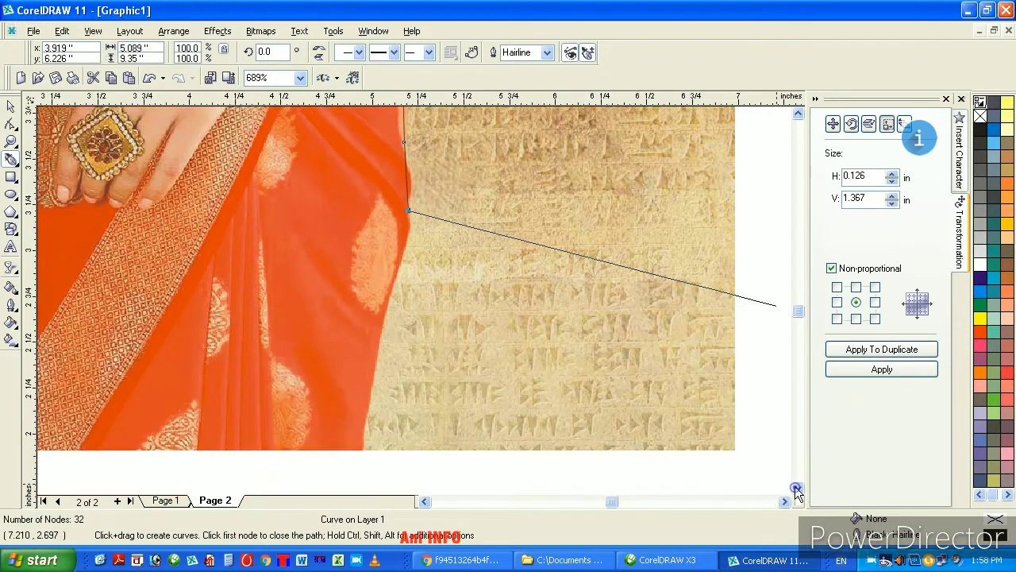
left_click(361, 352)
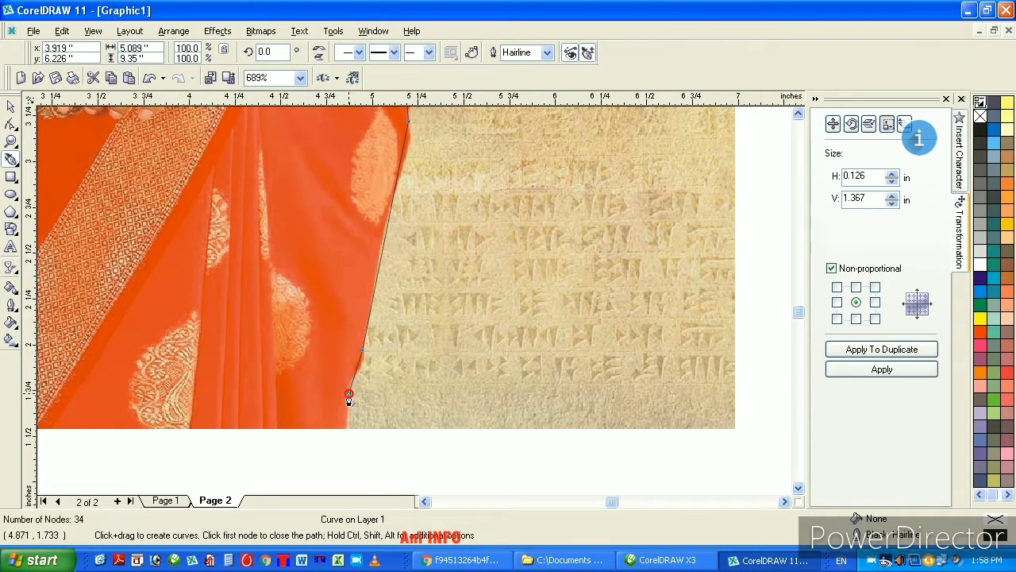
left_click(798, 488)
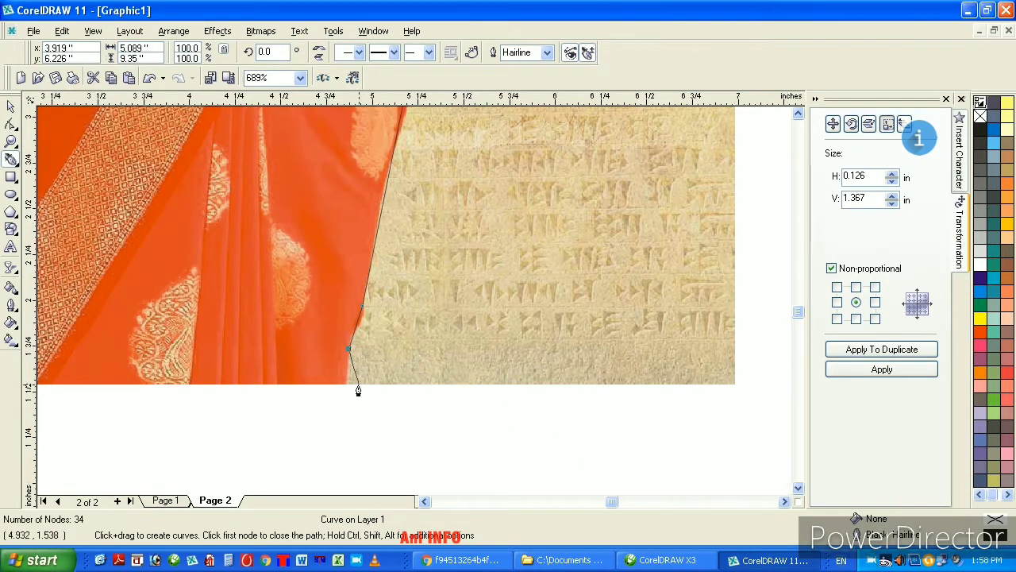
- Run the outline down to the photo's lower border and close it along that border at the starting node
key("ctrl+z")
left_click(424, 502)
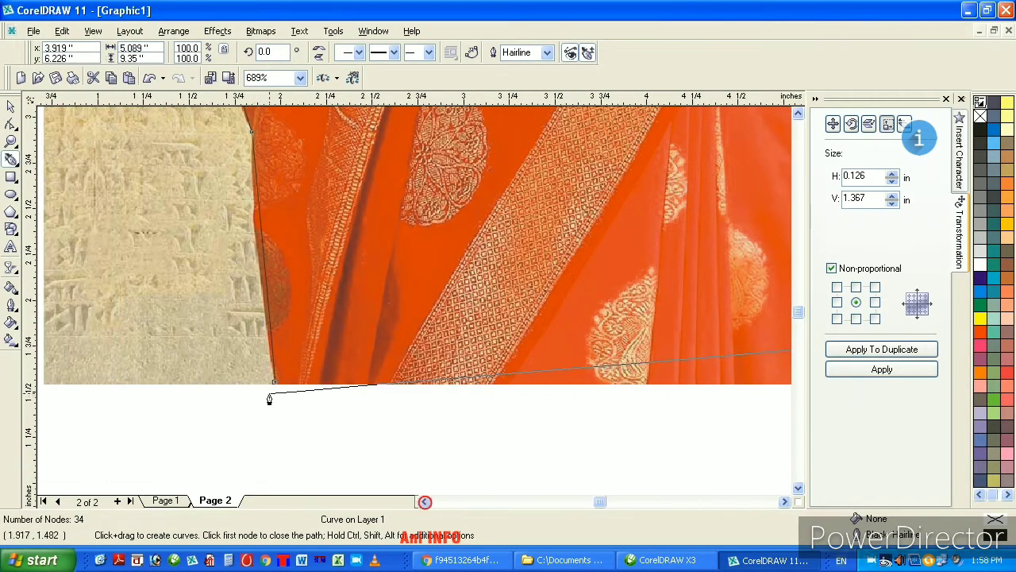
left_click(784, 501)
left_click(784, 501)
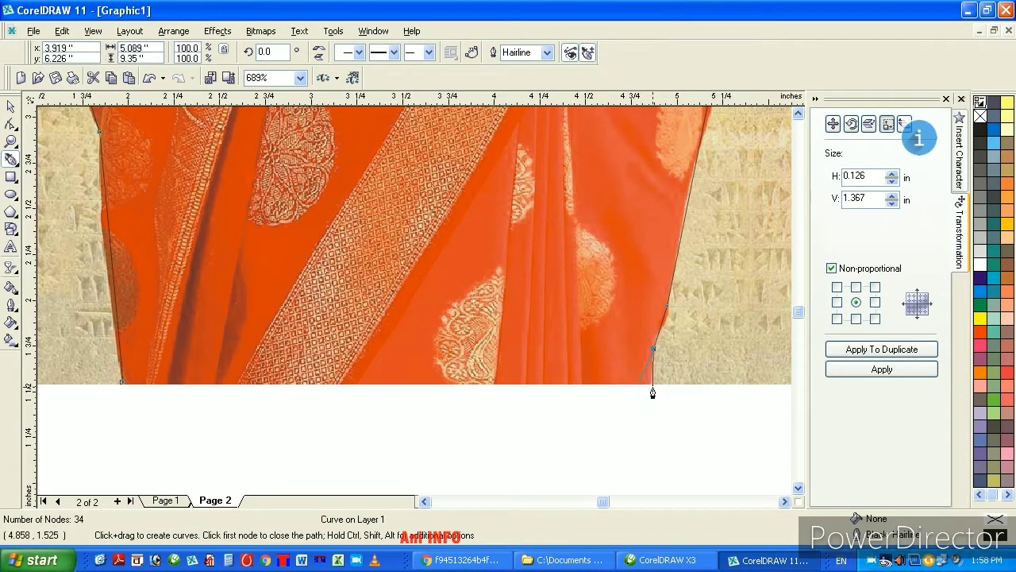
left_click(653, 388)
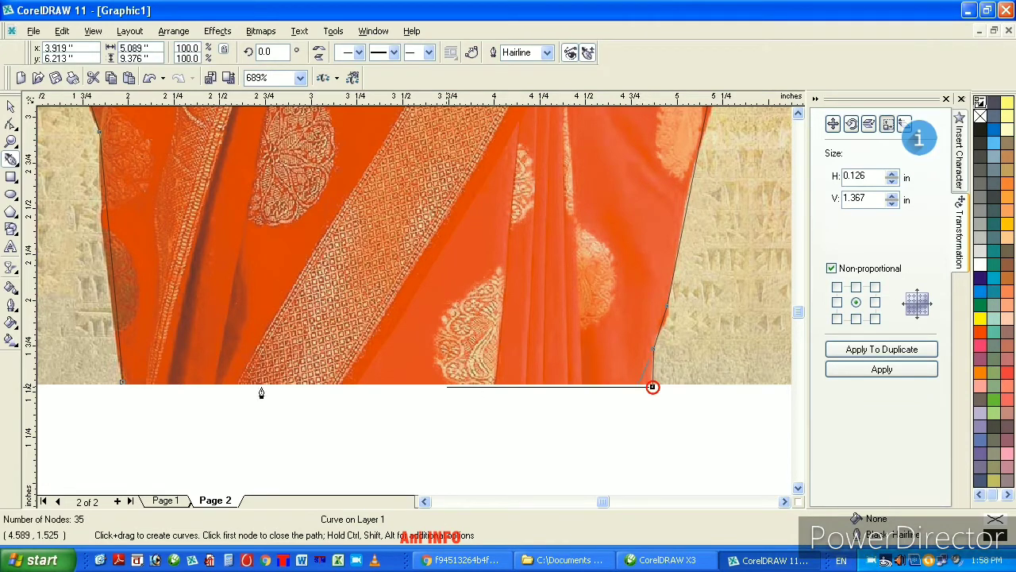
left_click(121, 387)
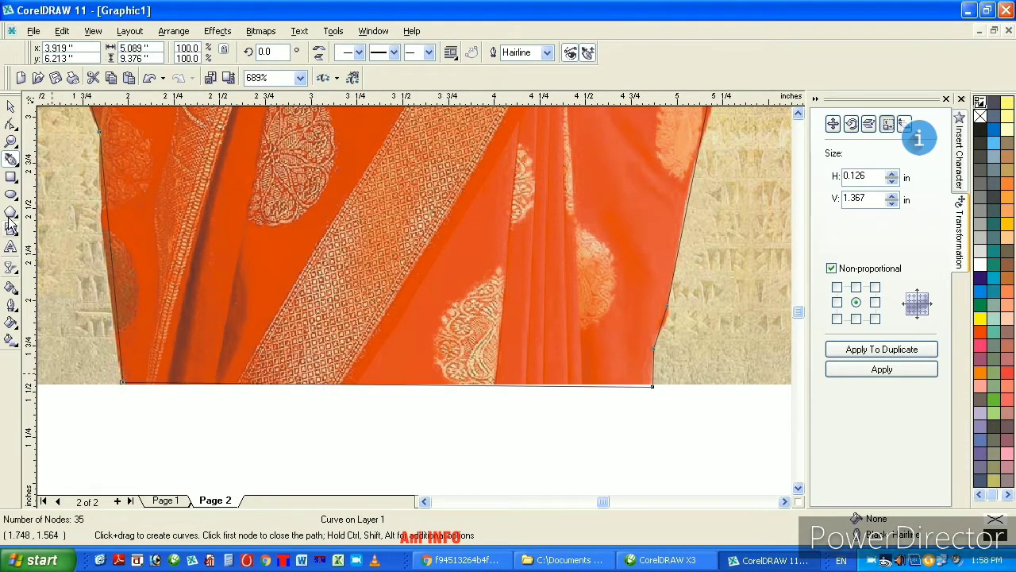
- Select all nodes of the closed outline and convert its segments to curves
double_click(10, 141)
left_click_drag(336, 272, 476, 420)
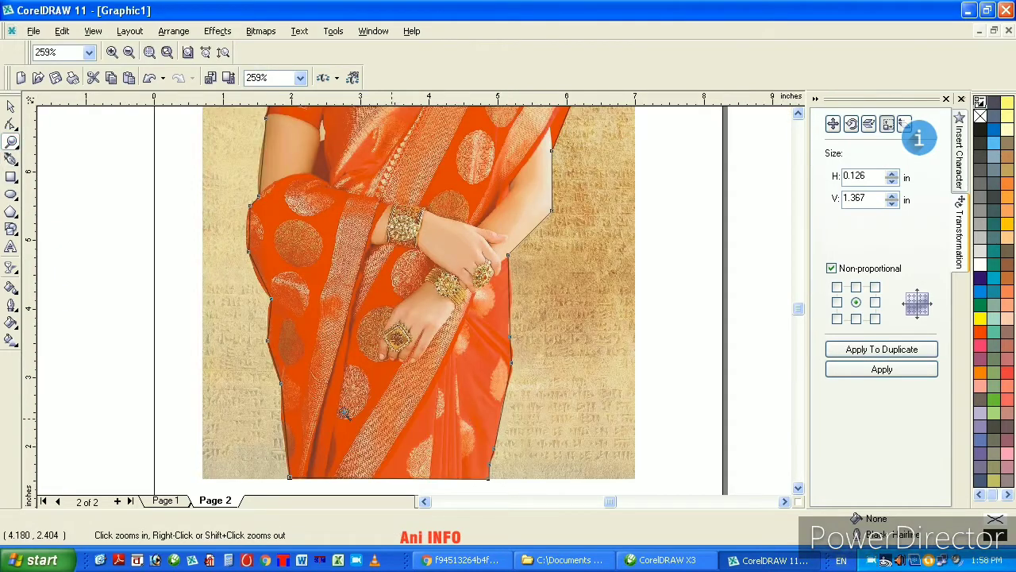
left_click(10, 124)
left_click(11, 142)
right_click(298, 201)
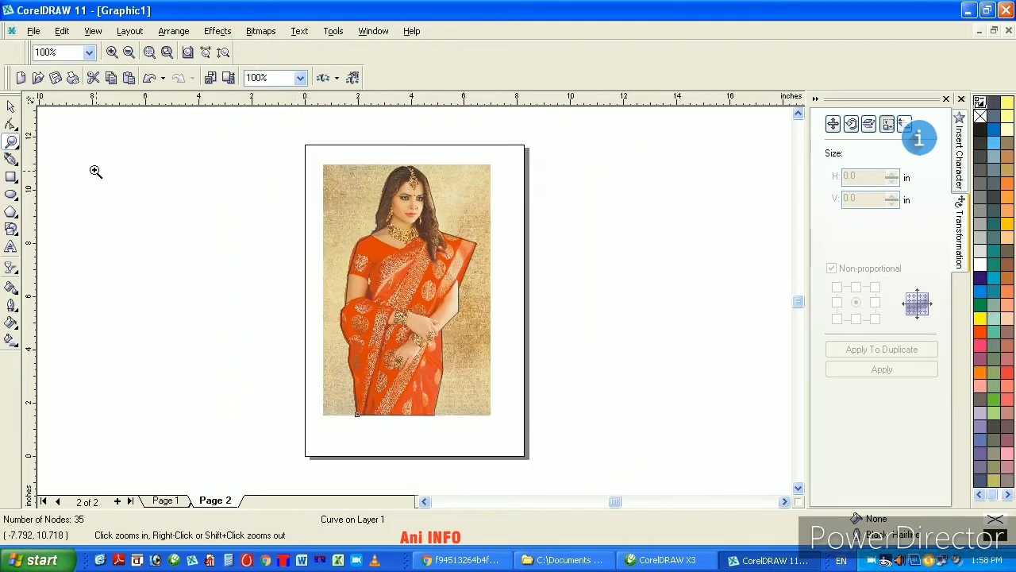
left_click(10, 124)
left_click_drag(279, 139, 492, 456)
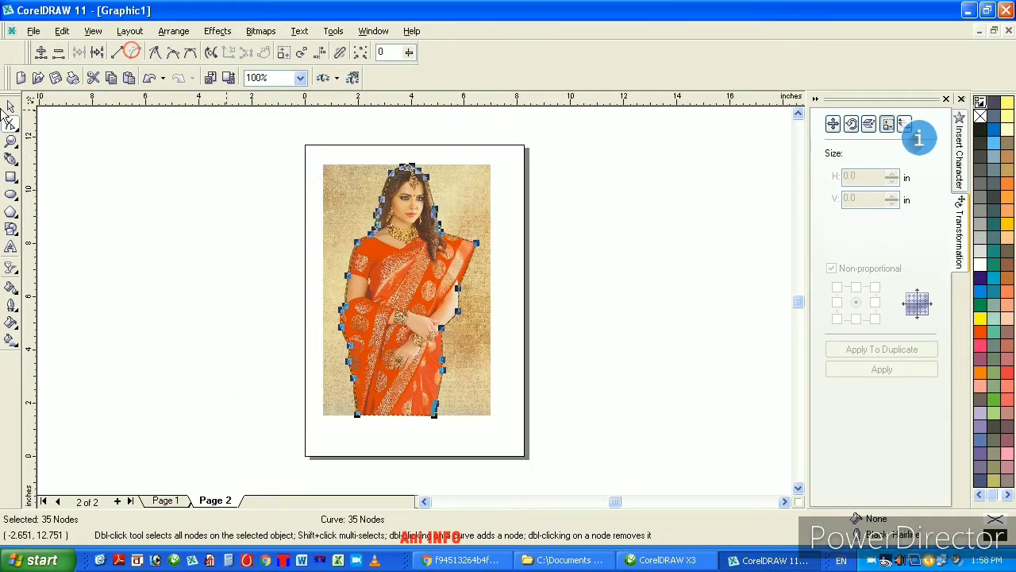
- Bend the outline's lower segments on the photo's left side to follow the saree's edge
left_click(10, 141)
left_click_drag(349, 371, 390, 429)
left_click(11, 125)
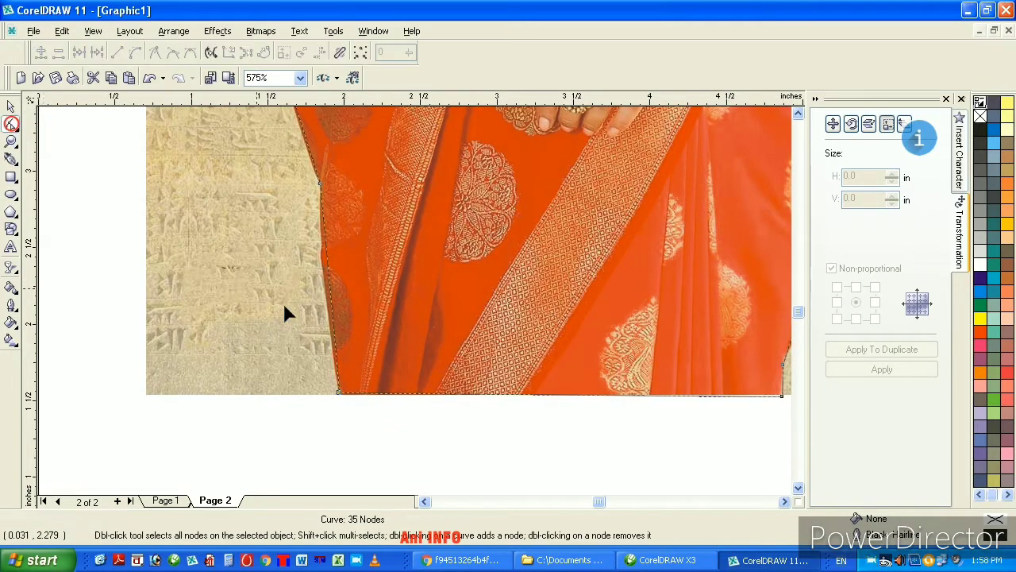
left_click_drag(332, 306, 329, 309)
left_click(799, 114)
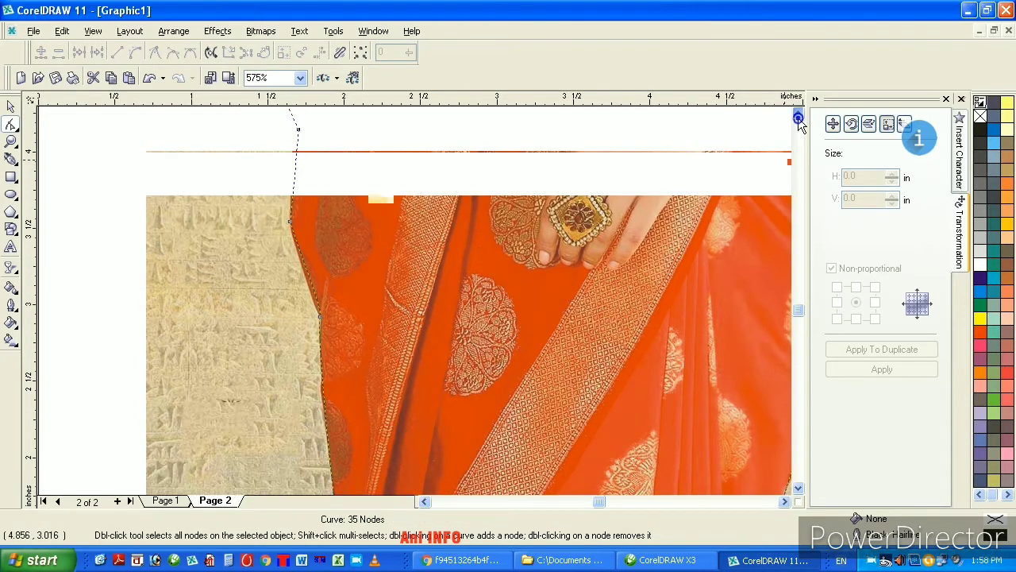
left_click_drag(309, 413, 312, 427)
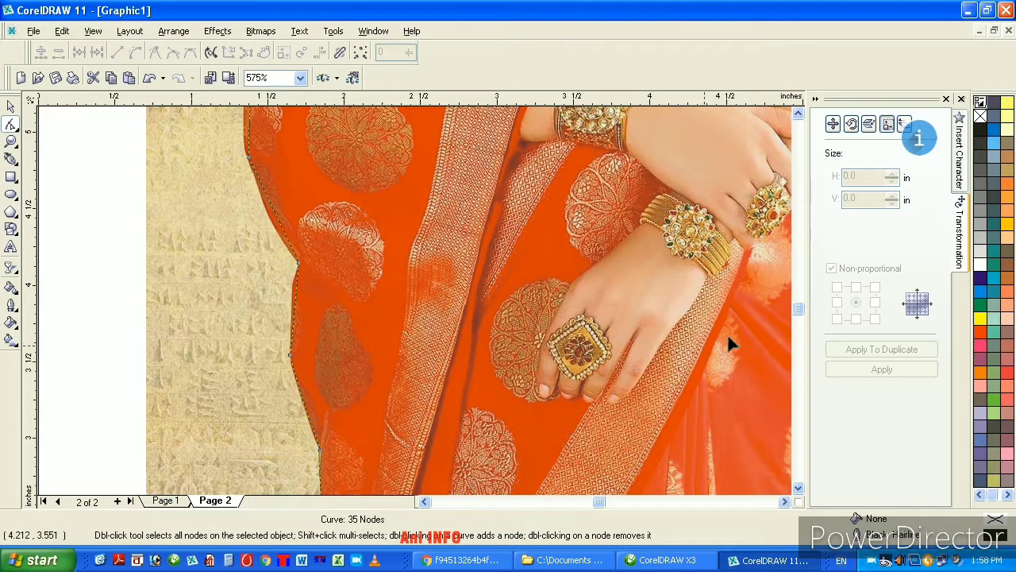
- Curve the outline segments around the saree drape hanging over the forearm on the photo's left side
left_click(797, 113)
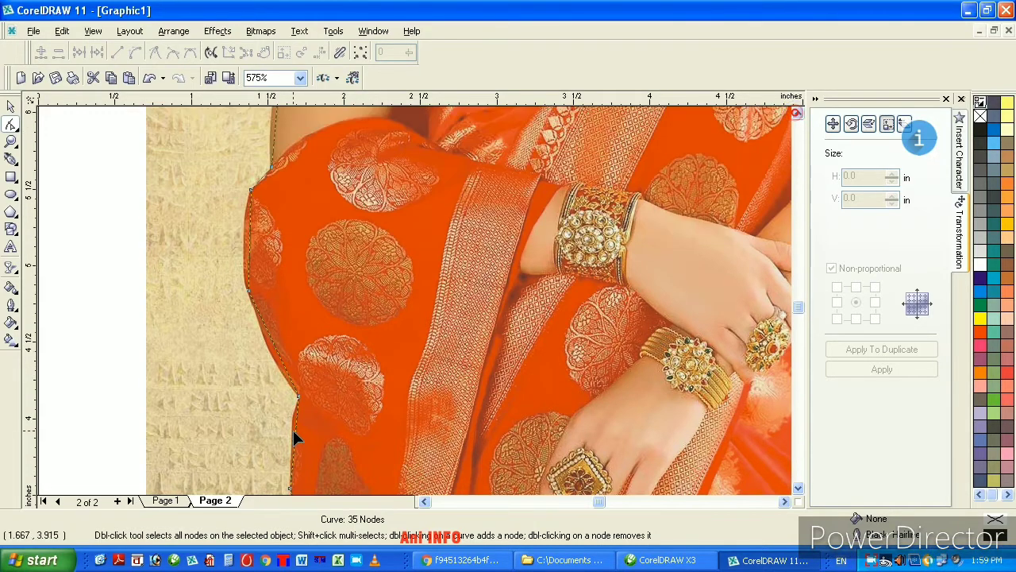
left_click_drag(298, 426, 294, 423)
left_click_drag(278, 351, 272, 357)
left_click_drag(249, 255, 244, 257)
- Fit the outline to the bare upper arm on the photo's left side and adjust the node at the sleeve hem
left_click(799, 113)
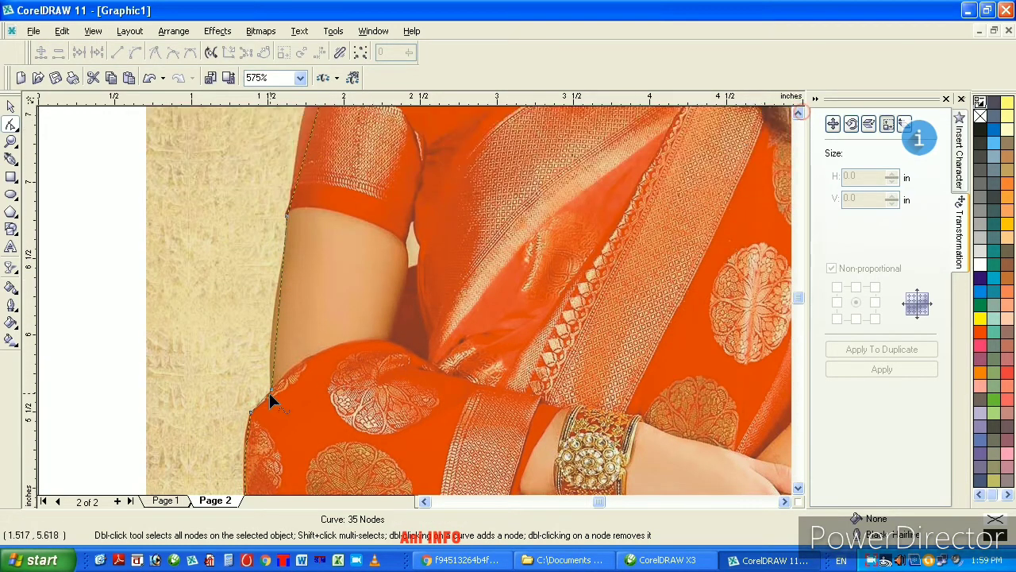
left_click_drag(263, 398, 267, 407)
left_click_drag(278, 335, 272, 350)
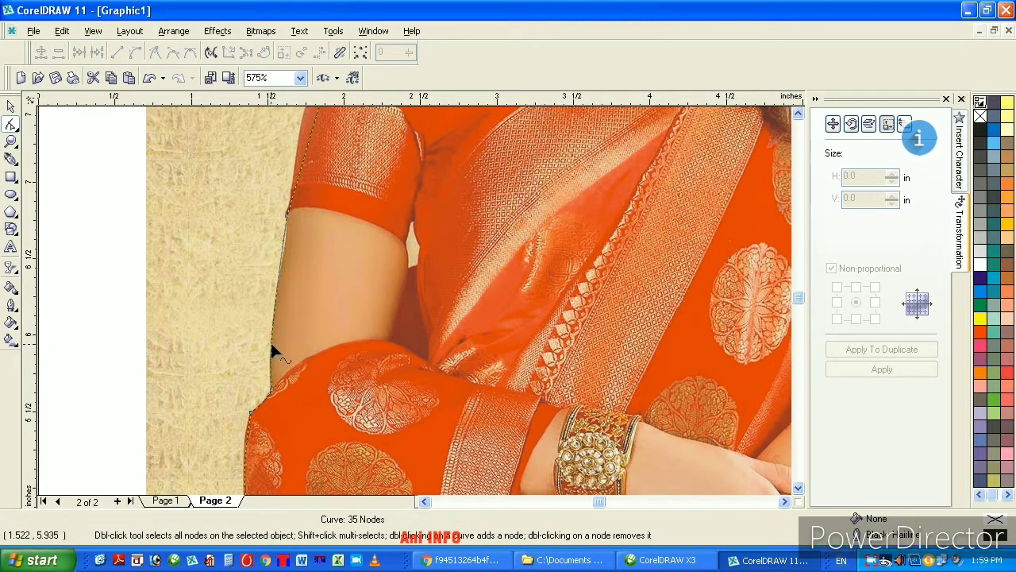
left_click(285, 217)
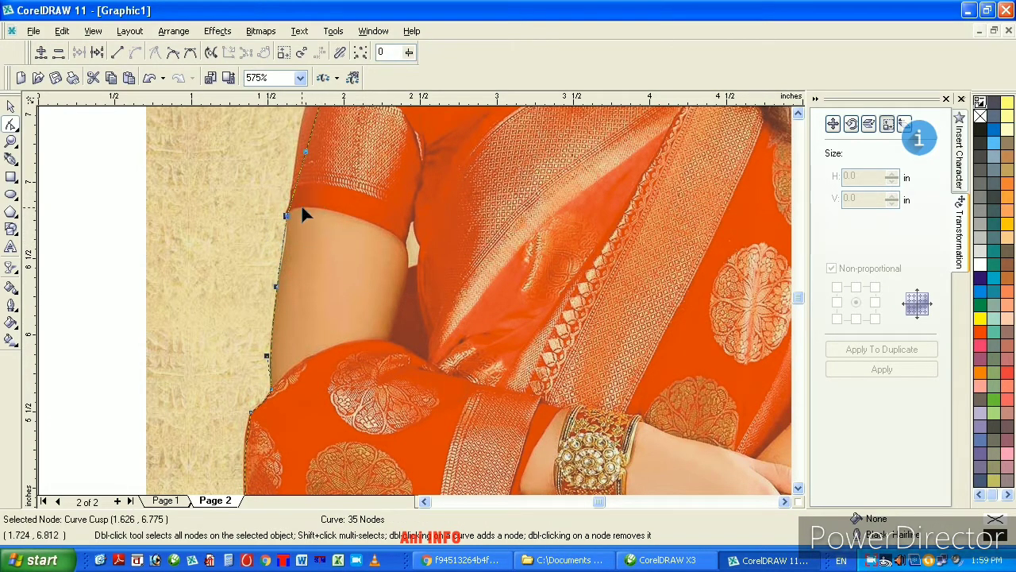
left_click_drag(288, 217, 287, 216)
- Curve the outline around the blouse sleeve and shoulder on the photo's left side, adjusting the segments and node handles
left_click(799, 114)
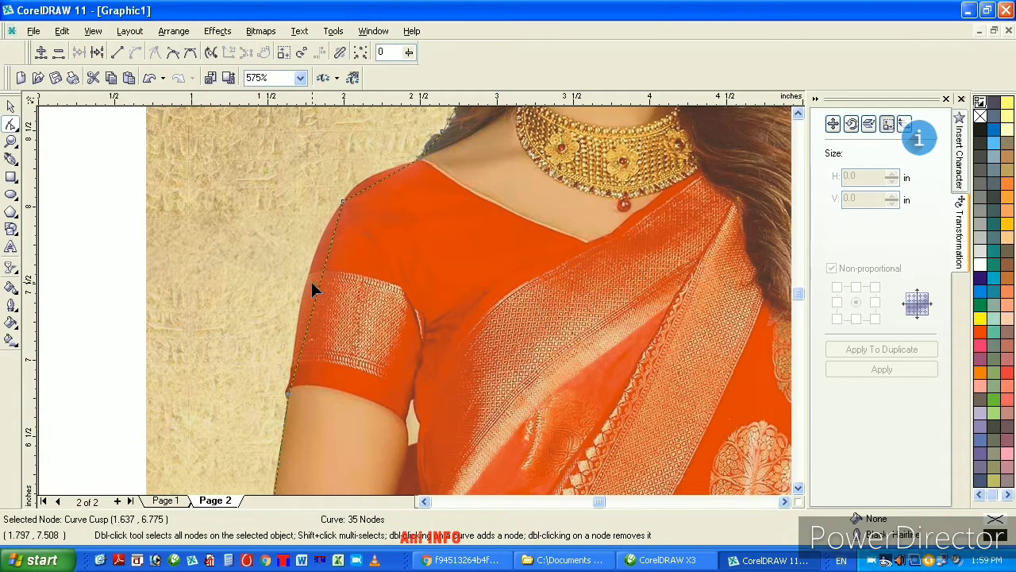
left_click(320, 283)
left_click_drag(318, 284, 307, 282)
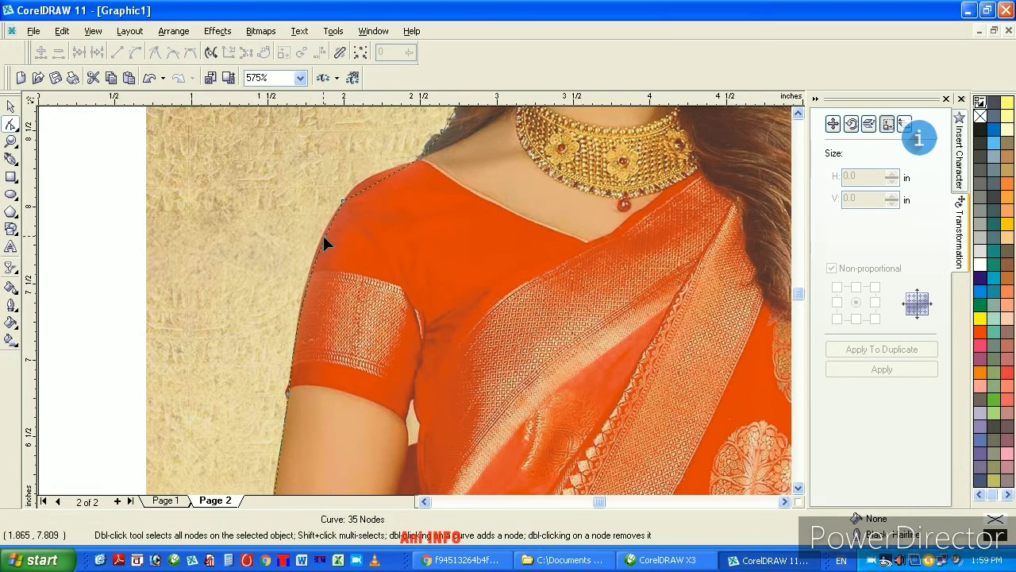
left_click_drag(324, 238, 324, 235)
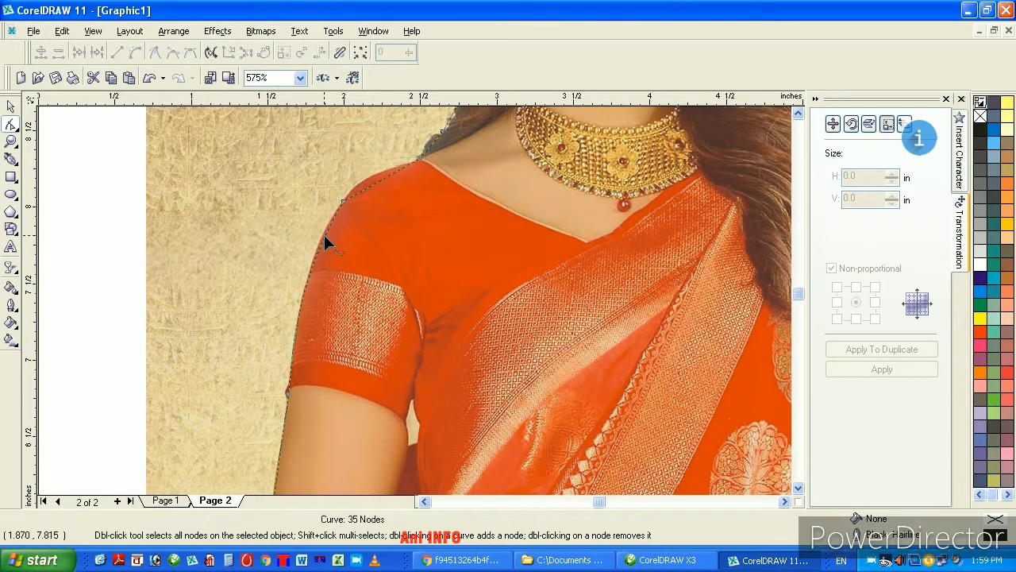
left_click(333, 187)
left_click_drag(300, 272, 300, 271)
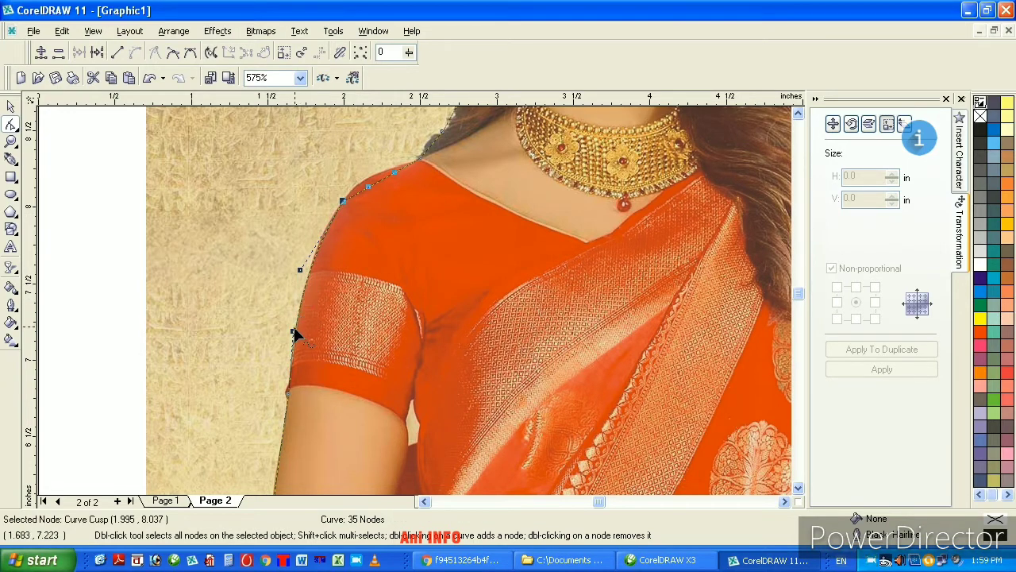
left_click_drag(293, 333, 296, 333)
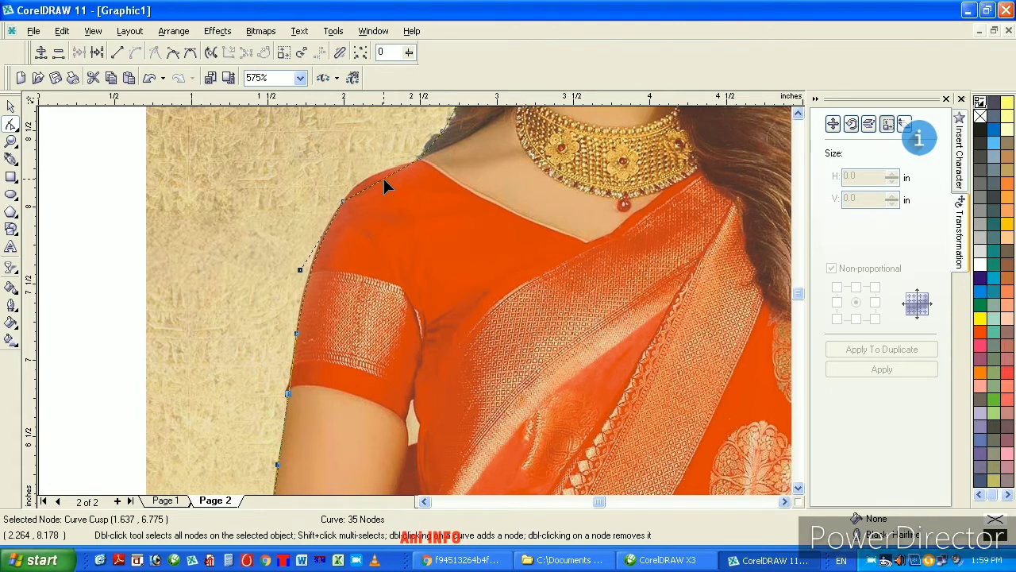
left_click_drag(384, 181, 364, 181)
- Reshape the outline along the wavy hair on the photo's left side, from the shoulder up to about the earring
left_click(799, 113)
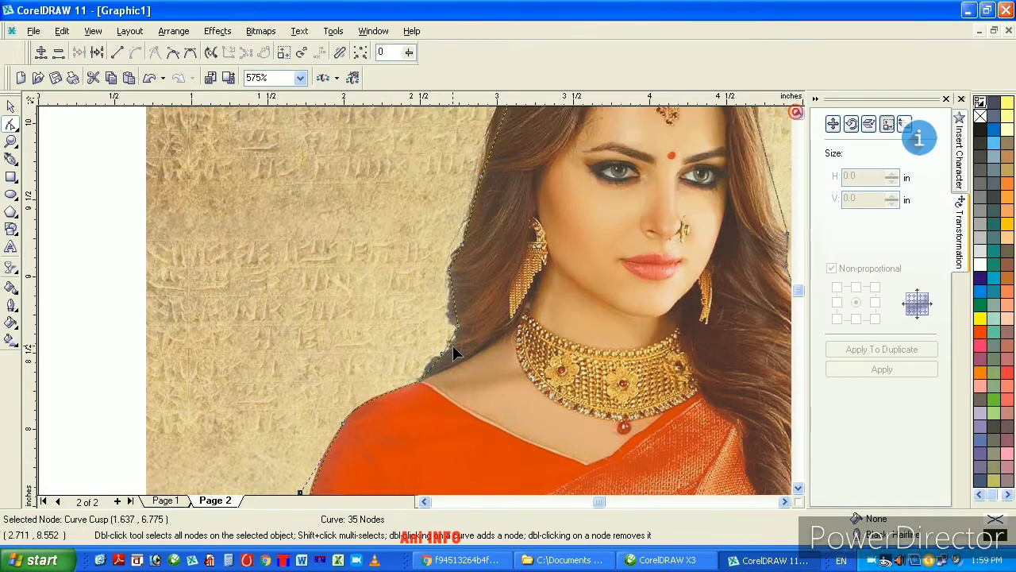
left_click_drag(450, 343, 456, 349)
left_click_drag(455, 351, 431, 363)
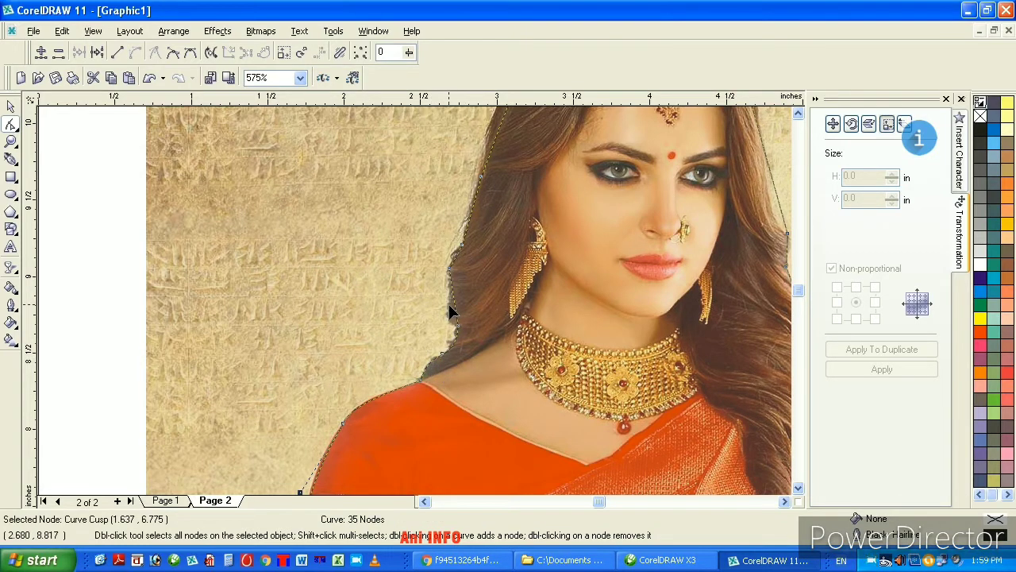
left_click_drag(456, 310, 449, 320)
left_click(449, 270)
left_click(443, 278)
left_click_drag(477, 296, 451, 328)
left_click_drag(432, 284, 469, 222)
left_click(450, 269)
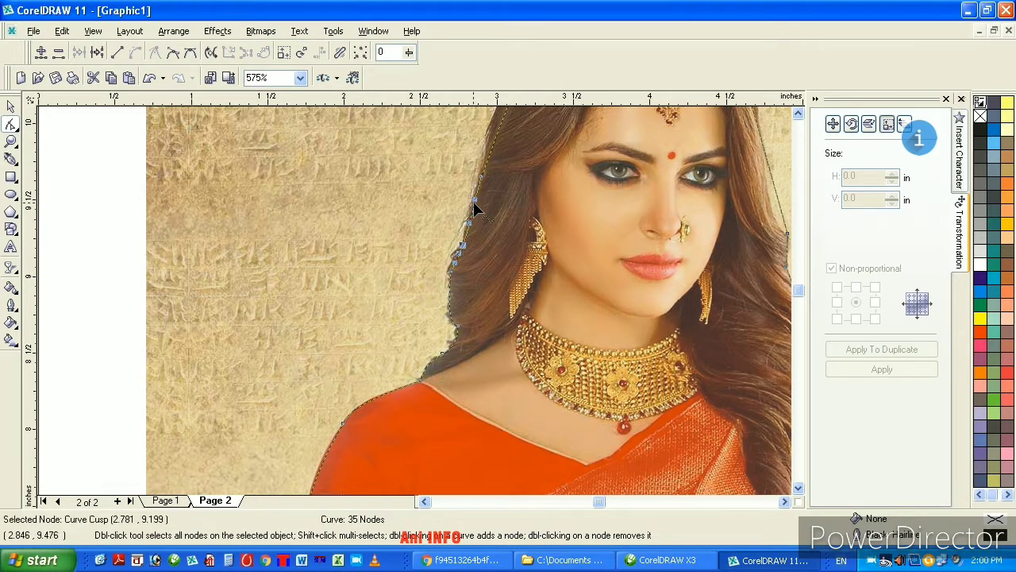
- Bend the outline segments along the hair from the photo's left side up over the crown of the head
left_click(798, 114)
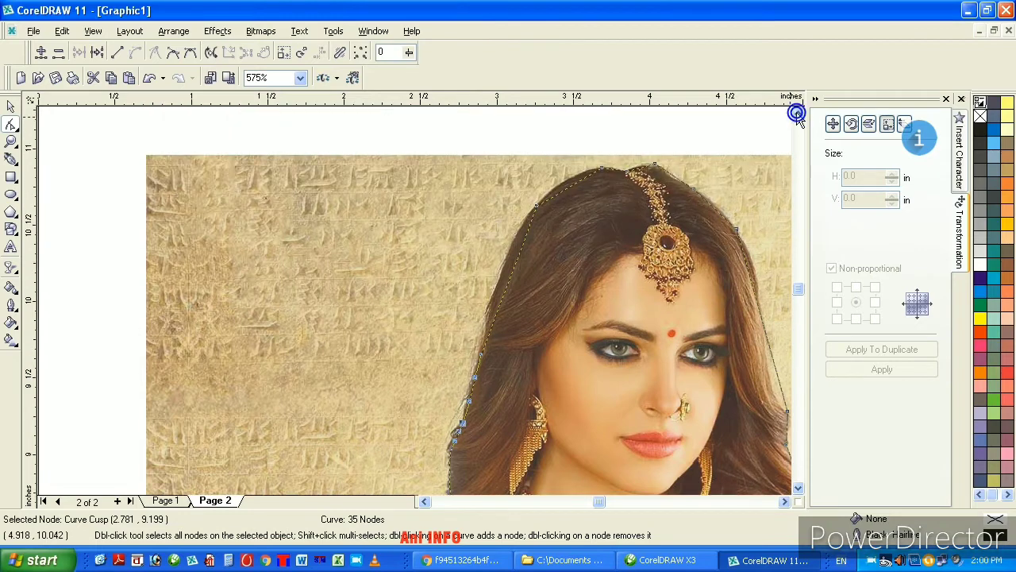
left_click_drag(487, 346, 487, 347)
left_click_drag(514, 266, 511, 267)
mouse_move(532, 223)
left_mouse_down()
mouse_move(534, 213)
mouse_move(526, 228)
left_mouse_up()
left_click_drag(561, 199, 561, 193)
left_click_drag(641, 169, 674, 177)
- Curve the outline along the hair on the photo's right side, from the crown down to the shoulder
left_click_drag(716, 205, 718, 204)
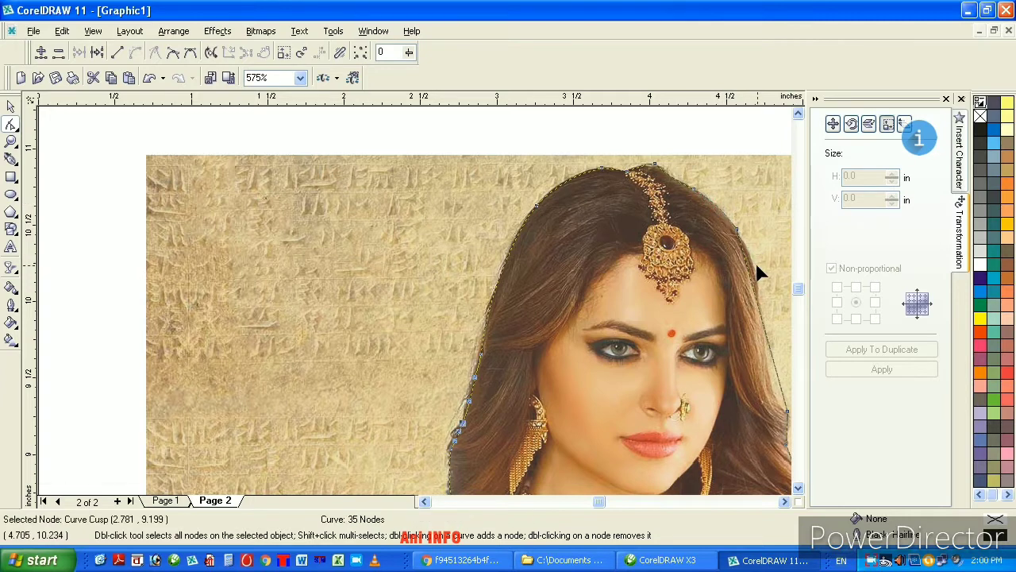
left_click_drag(753, 271, 759, 270)
left_click(786, 502)
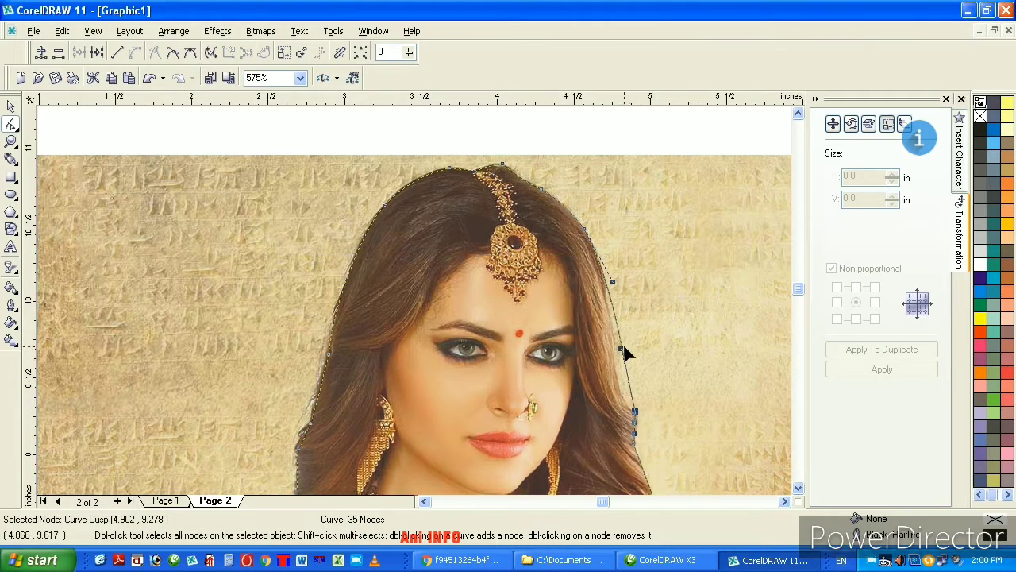
mouse_move(619, 352)
left_mouse_down()
mouse_move(633, 356)
mouse_move(608, 358)
left_mouse_up()
left_click(798, 488)
left_click_drag(645, 341, 666, 408)
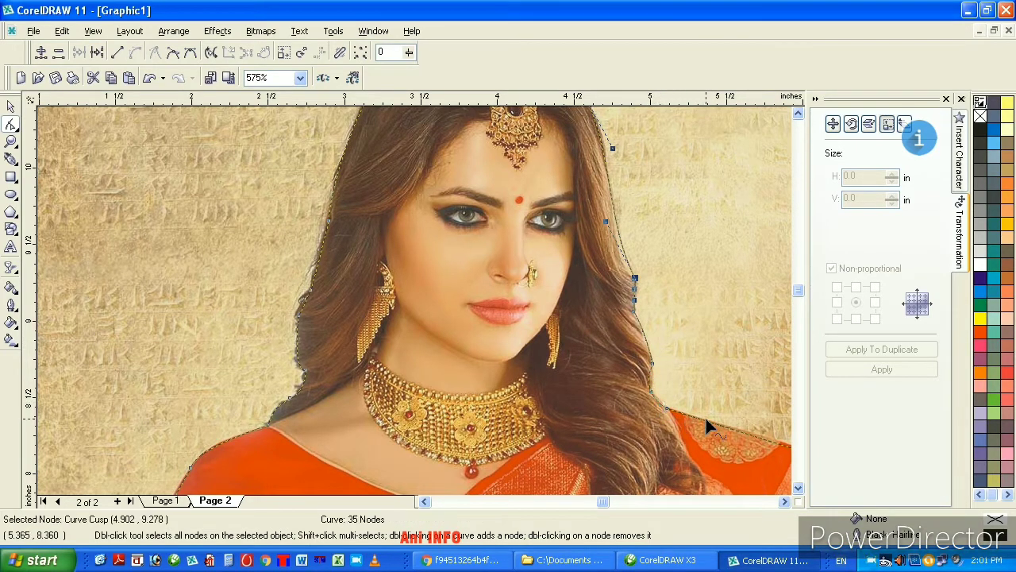
- Fit the outline to the saree's shoulder edge and its draped side edge on the photo's right side
left_click(786, 501)
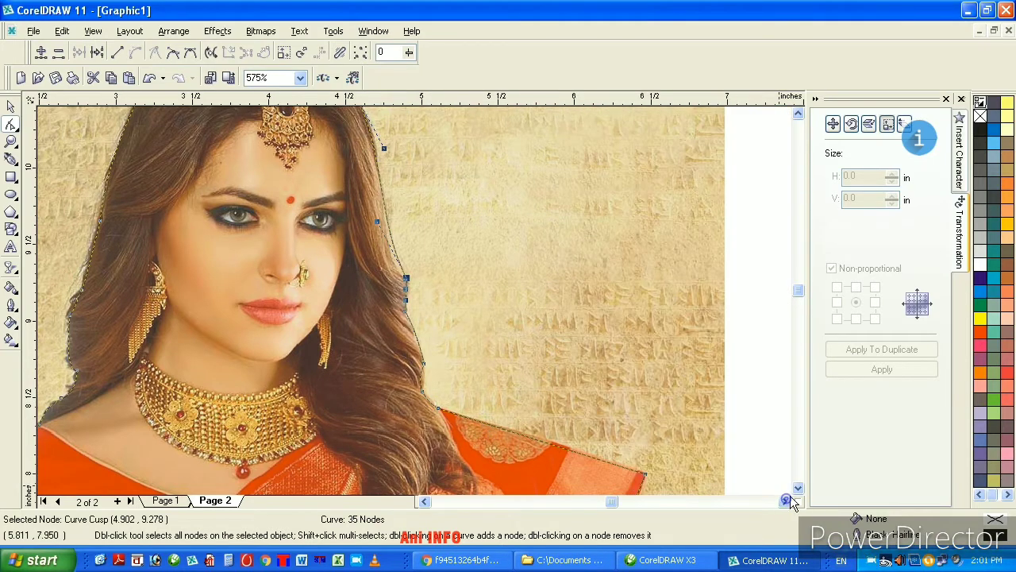
left_click(798, 488)
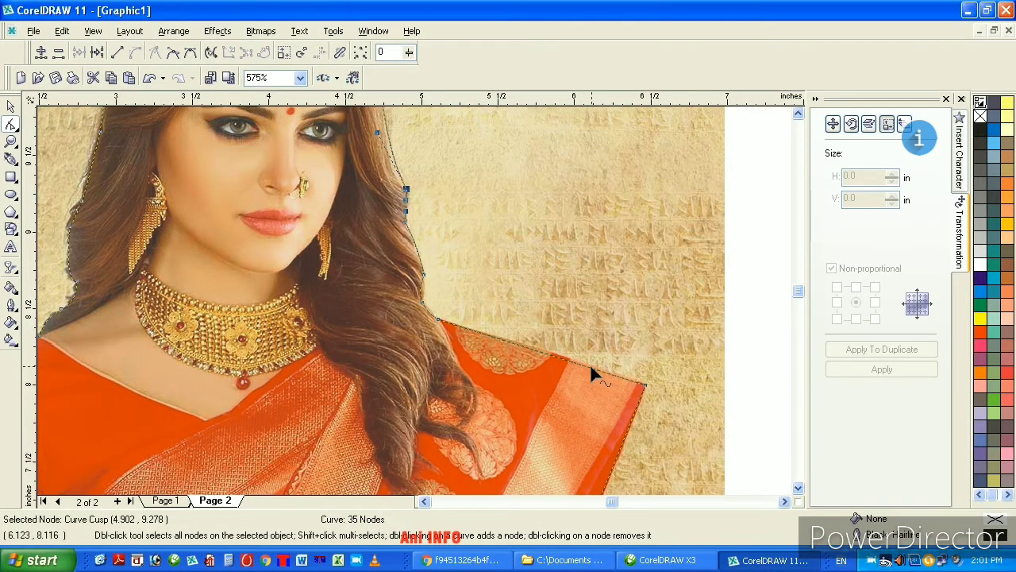
left_click_drag(565, 363, 568, 357)
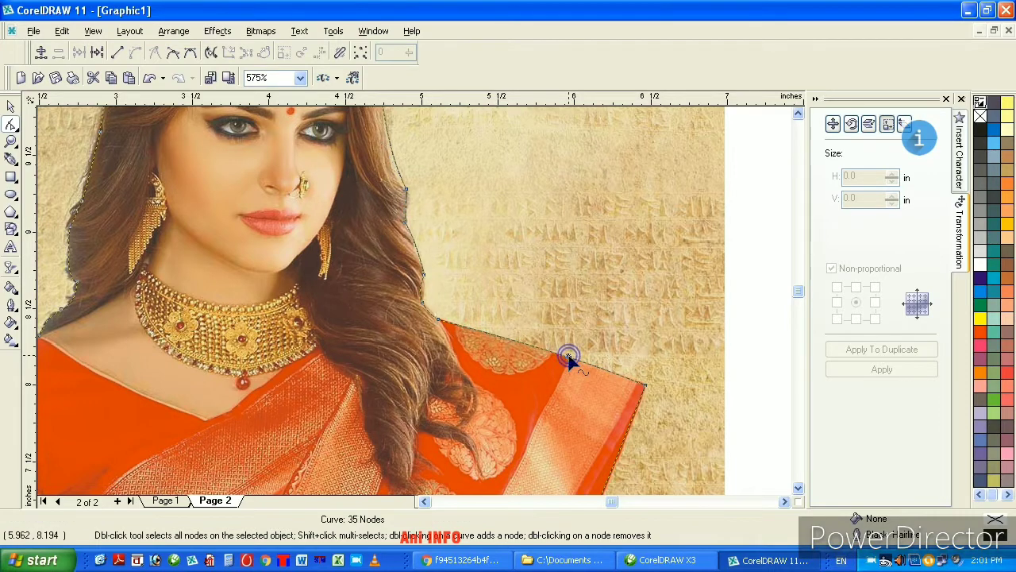
left_click(800, 490)
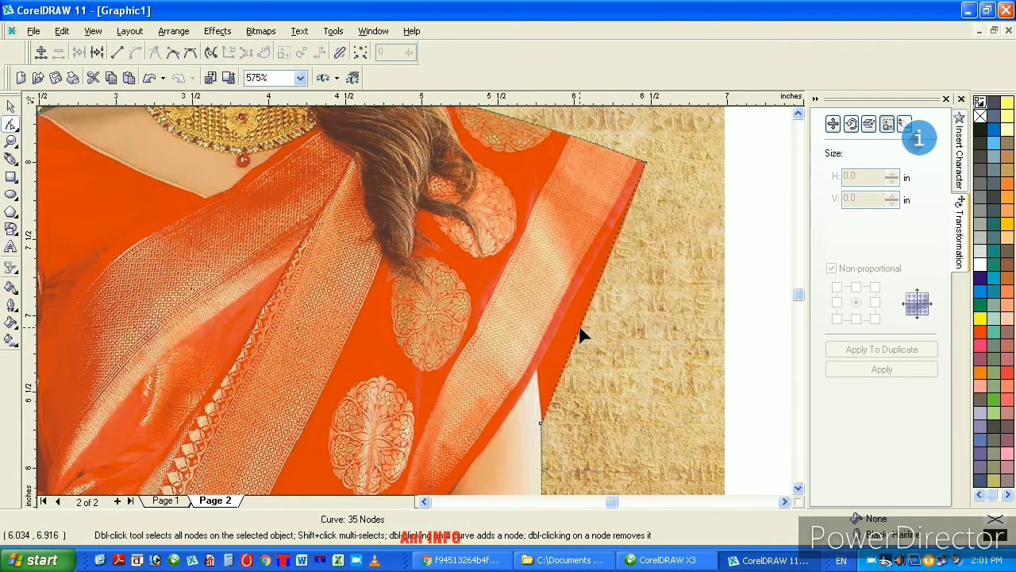
left_click_drag(580, 336, 581, 338)
- Fit the outline to the bare arm and elbow on the photo's right side
left_click(798, 488)
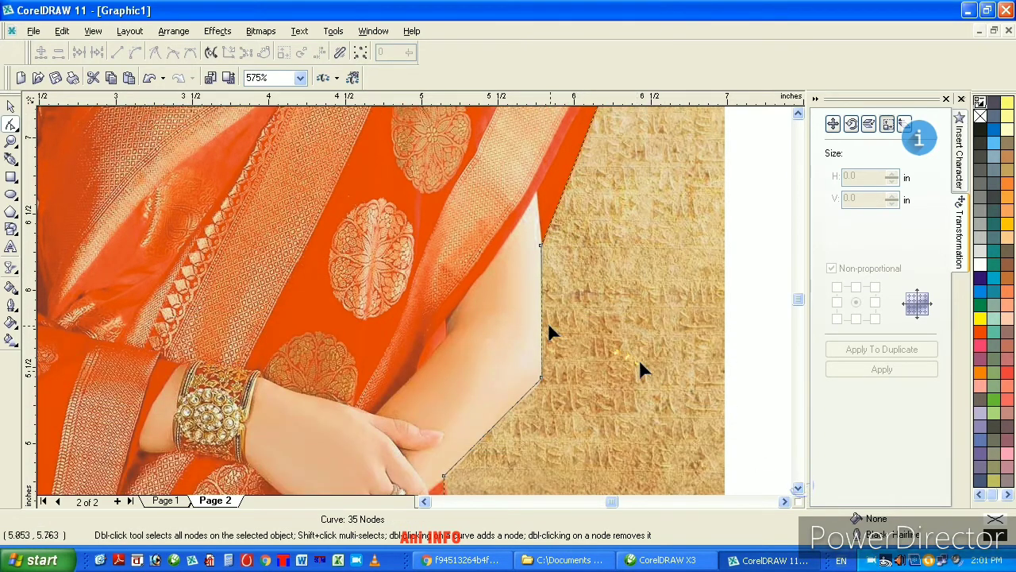
left_click_drag(543, 324, 541, 323)
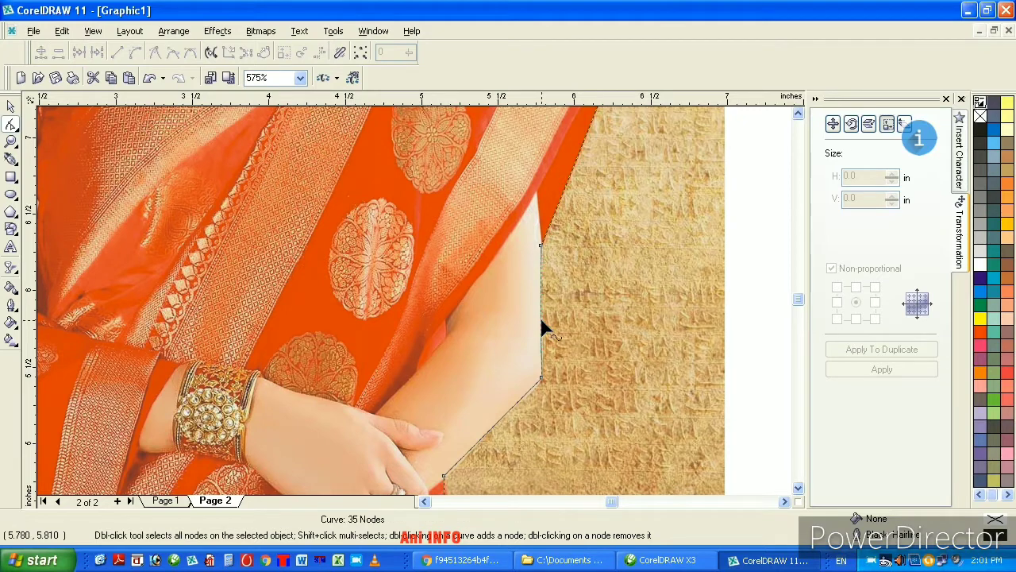
left_click(520, 401)
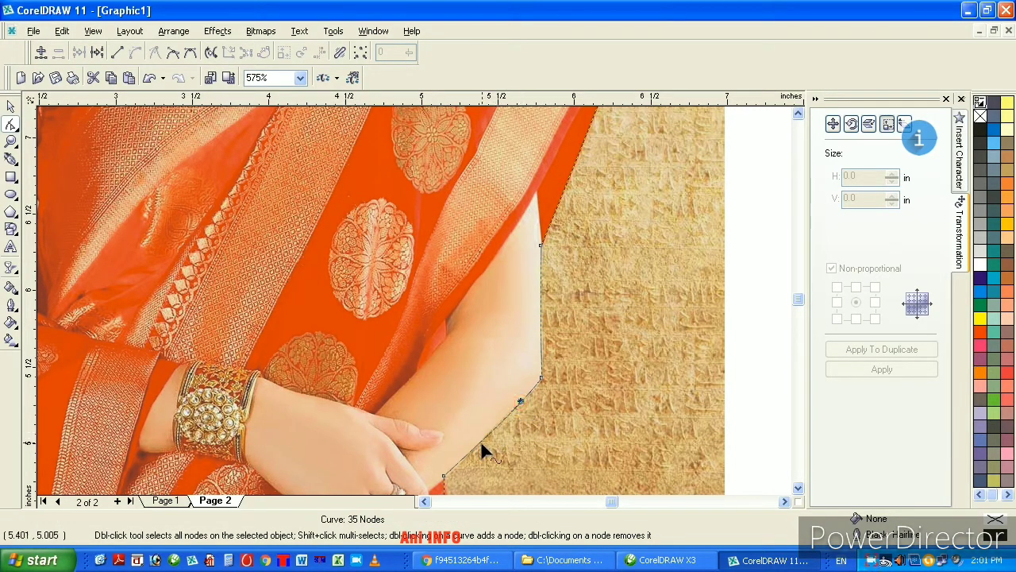
- Curve the outline along the saree edge just below the crossed hands and adjust the node handle there
left_click(798, 488)
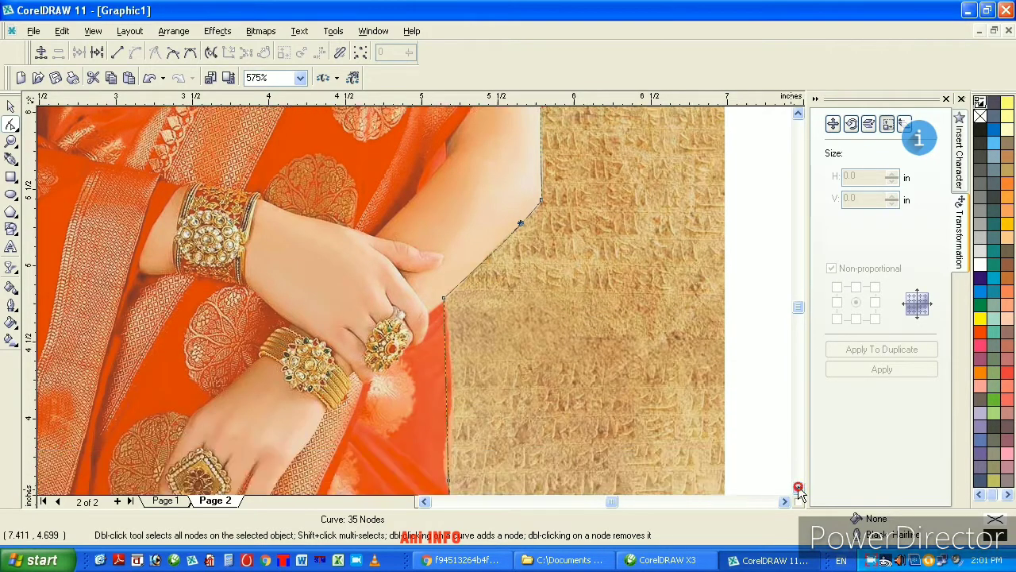
left_click(798, 489)
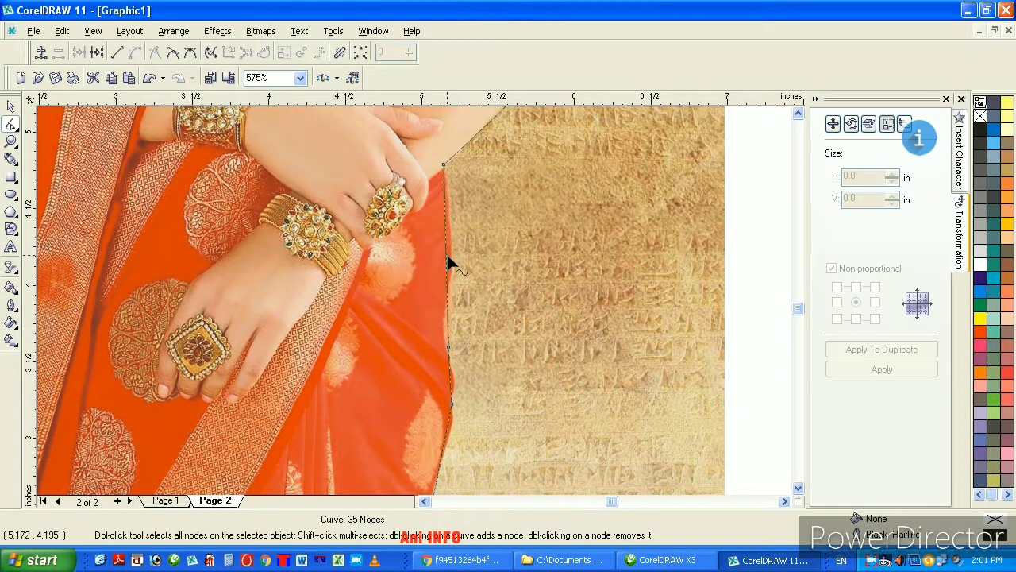
left_click_drag(448, 264, 453, 268)
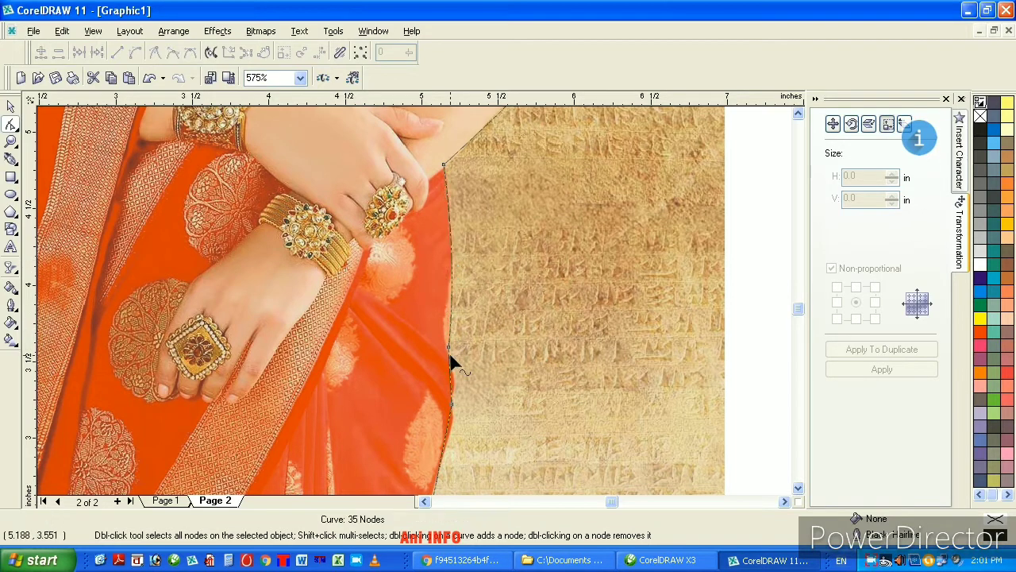
left_click_drag(436, 348, 436, 347)
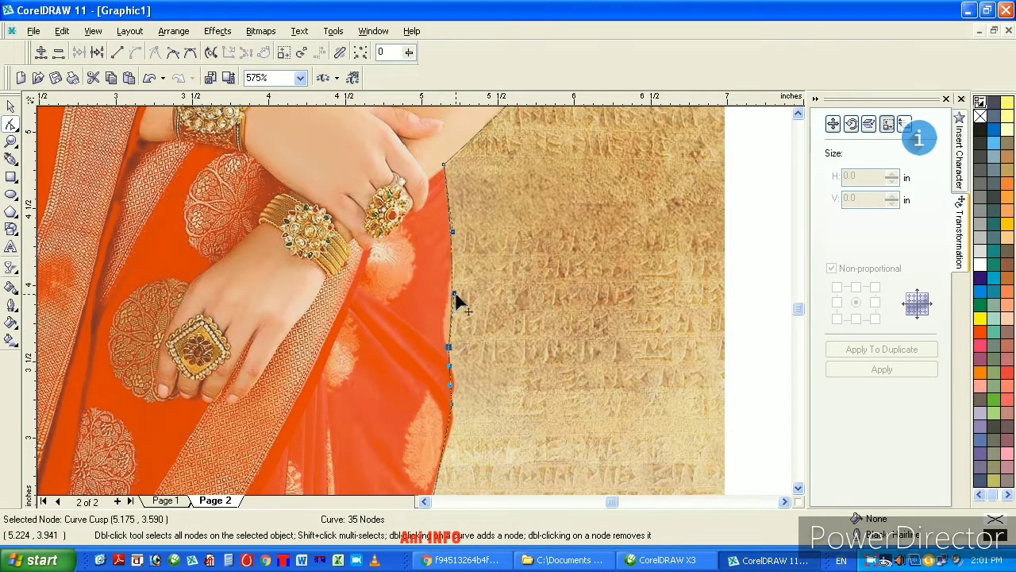
left_click_drag(456, 297, 450, 293)
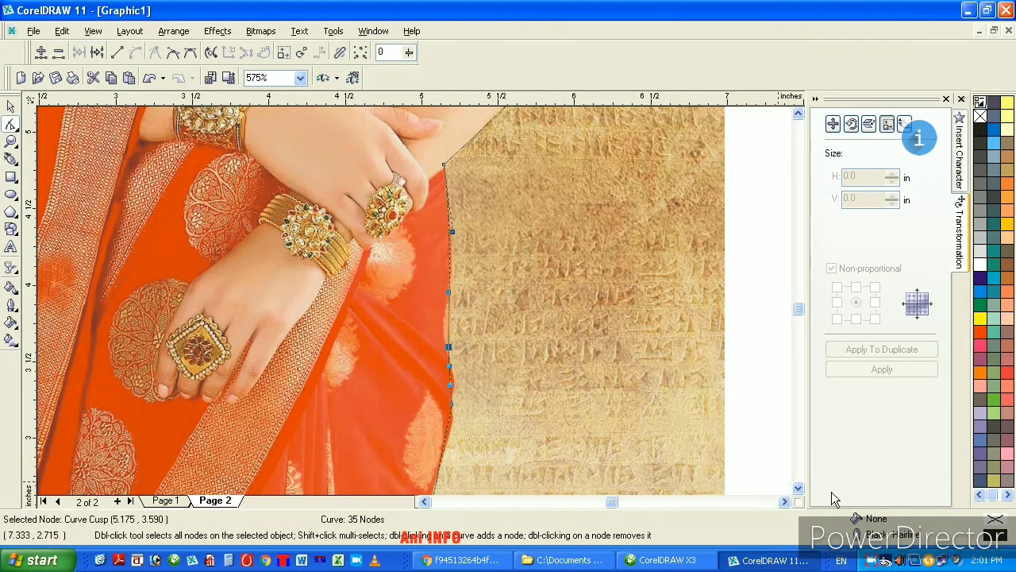
- Shape the outline segments and handles along the lower saree edge on the photo's right side, toward the photo's lower edge
left_click(798, 488)
left_click(798, 488)
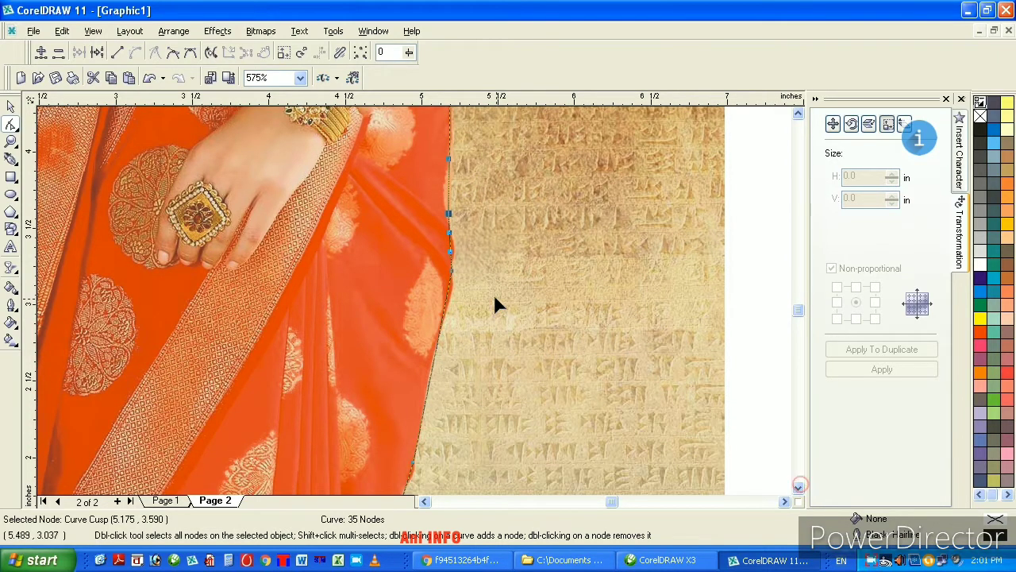
left_click_drag(451, 252, 455, 254)
left_click_drag(447, 309, 450, 306)
left_click(410, 467)
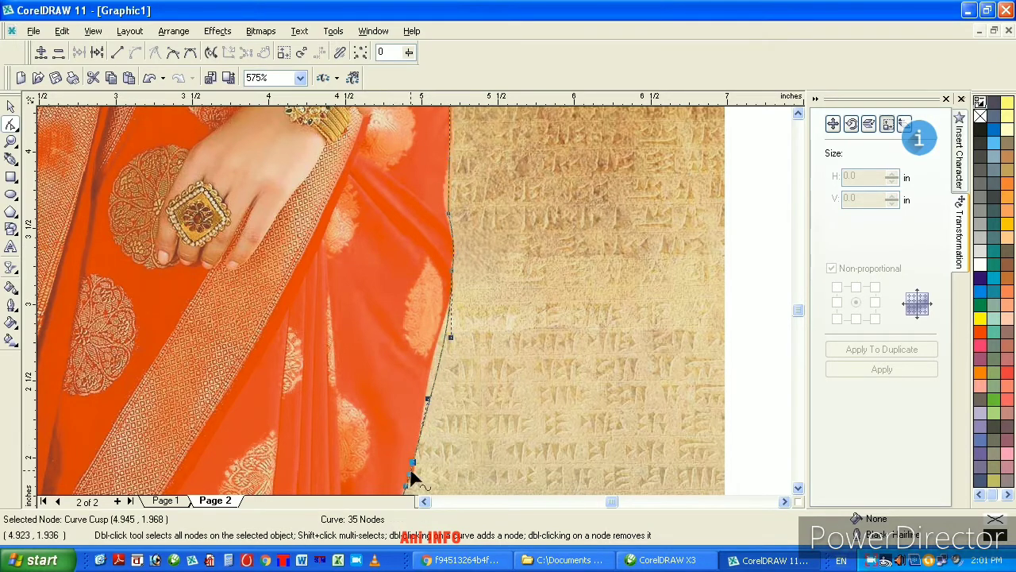
left_click_drag(429, 402, 411, 385)
left_click(798, 487)
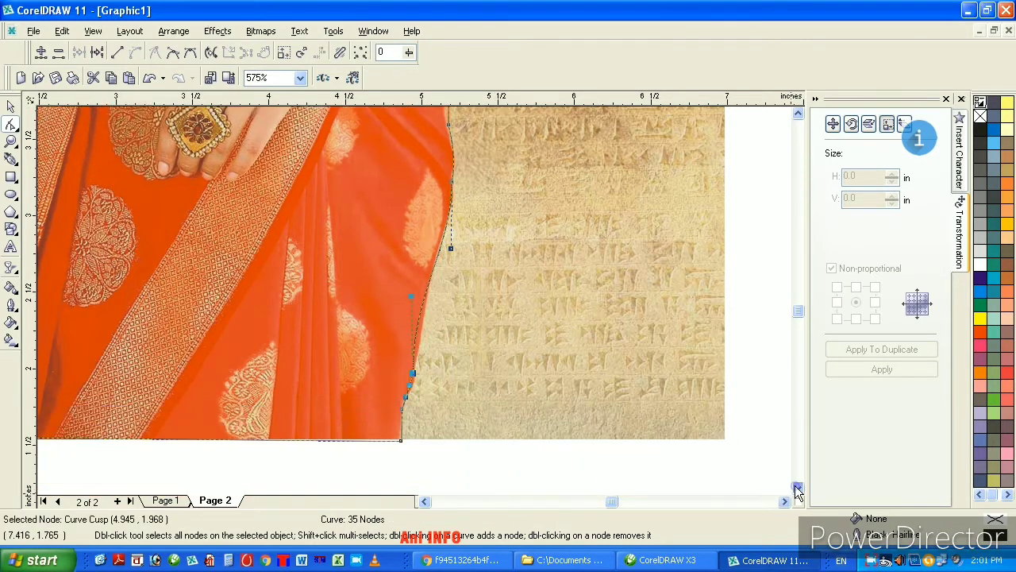
left_click(798, 488)
- Select the background photo and place it inside the traced outline with PowerClip
double_click(13, 143)
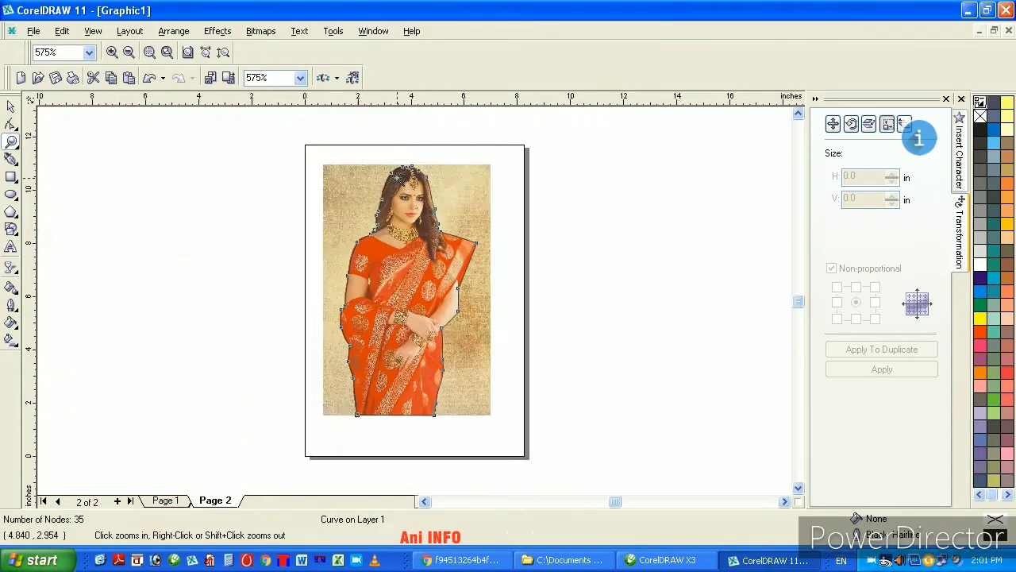
left_click(11, 105)
left_click(121, 151)
left_click(344, 173)
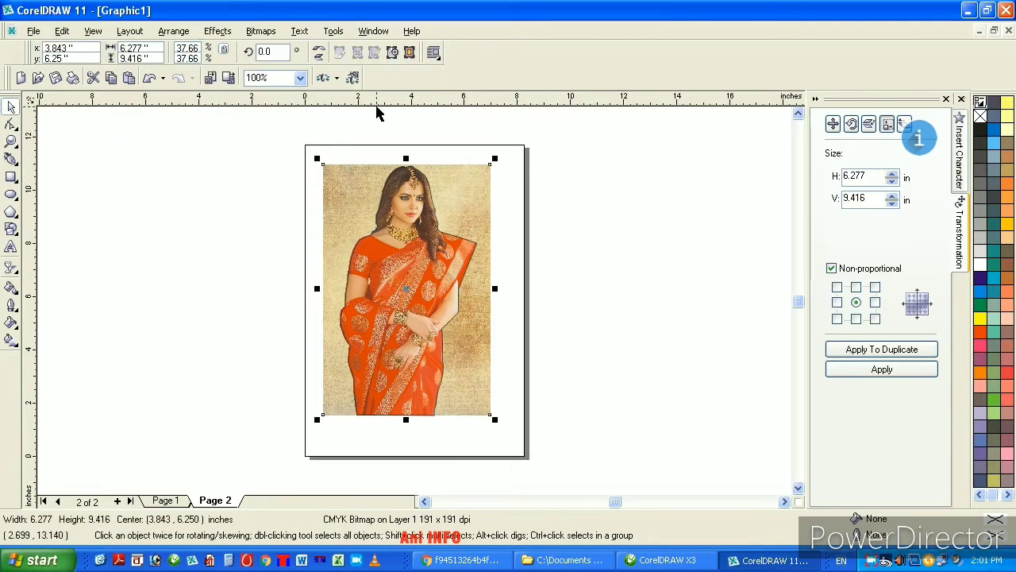
left_click(353, 77)
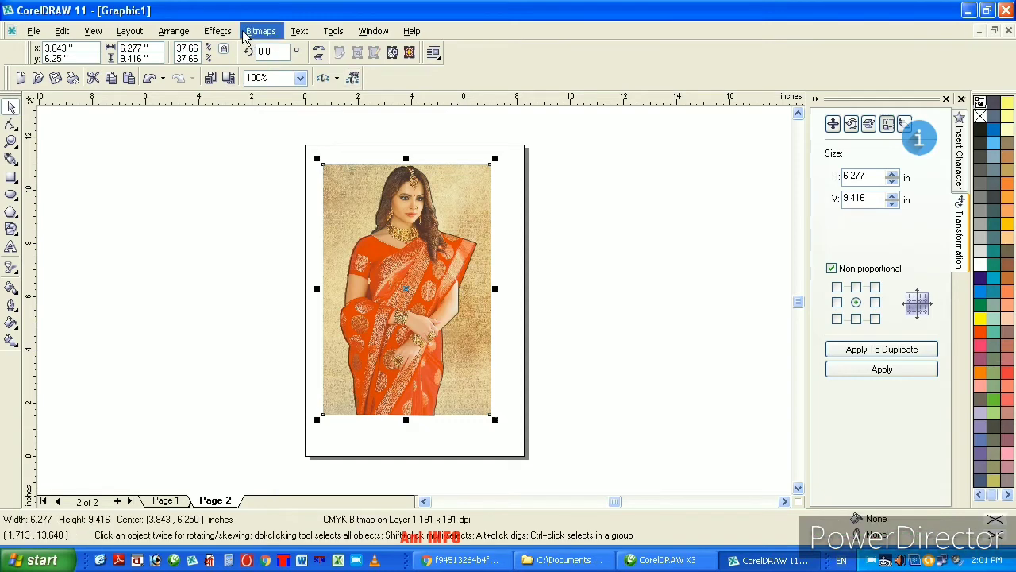
left_click(218, 31)
left_click(374, 196)
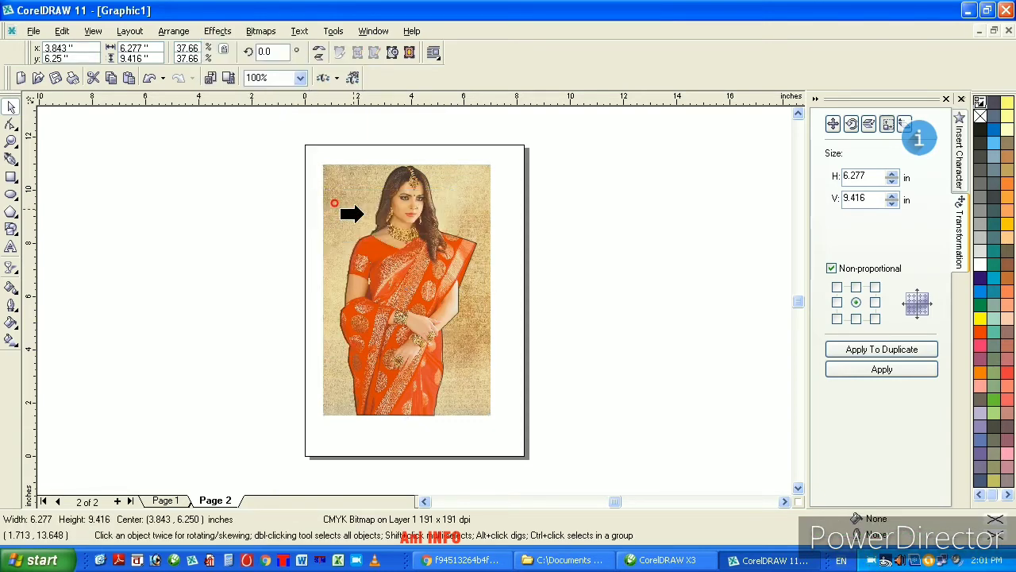
left_click(381, 254)
- Edit the PowerClip contents, delete the off-centre photo, restore it at its original position matching the outline, and finish editing
left_click(421, 266, "ctrl")
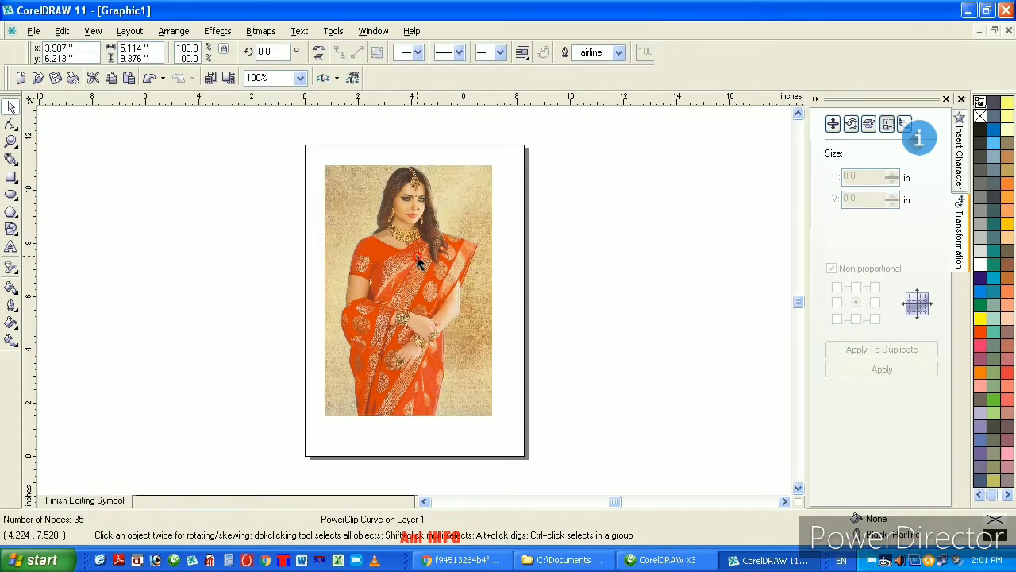
left_click(468, 173)
key("Delete")
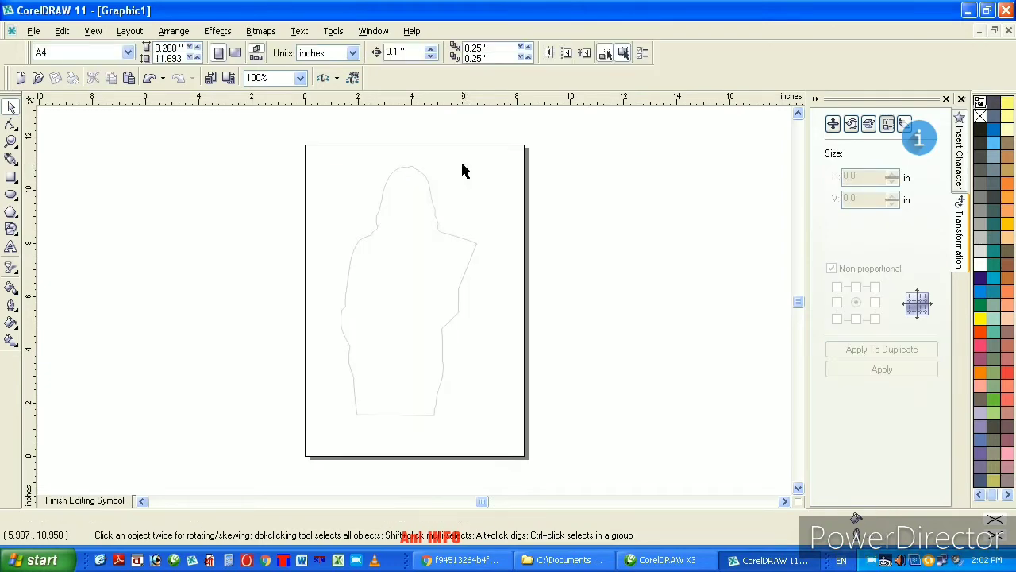
key("ctrl+z")
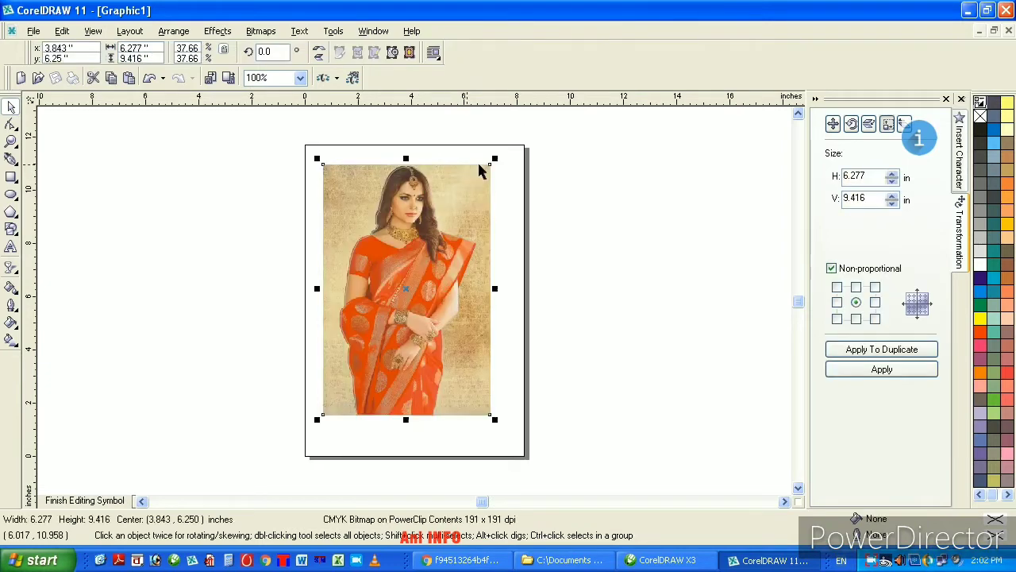
left_click(578, 200, "ctrl")
key("Escape")
- Remove the hairline outline from the clipped figure and deselect it
left_click(400, 264)
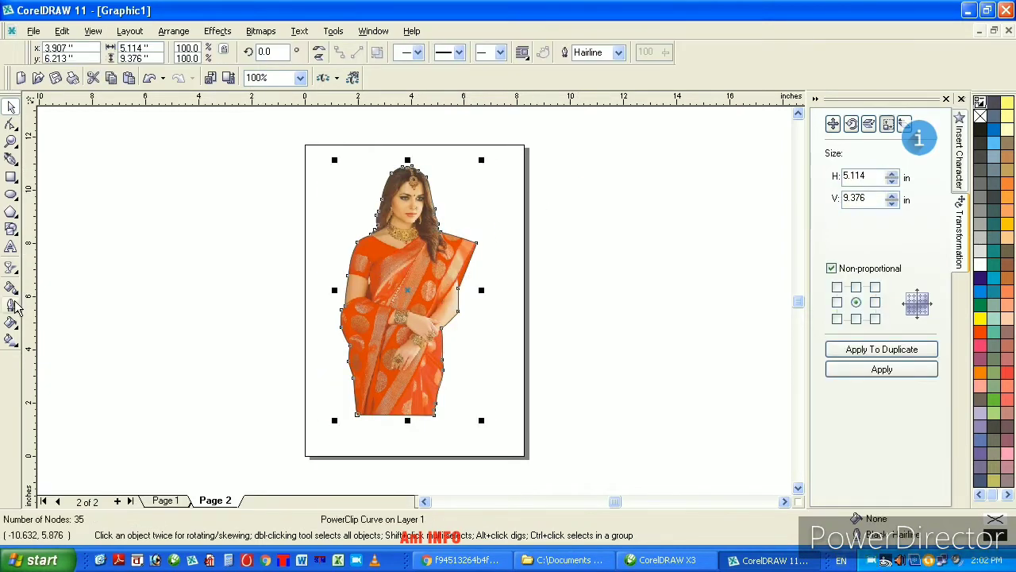
left_click(11, 304)
left_click(76, 310)
left_click(216, 258)
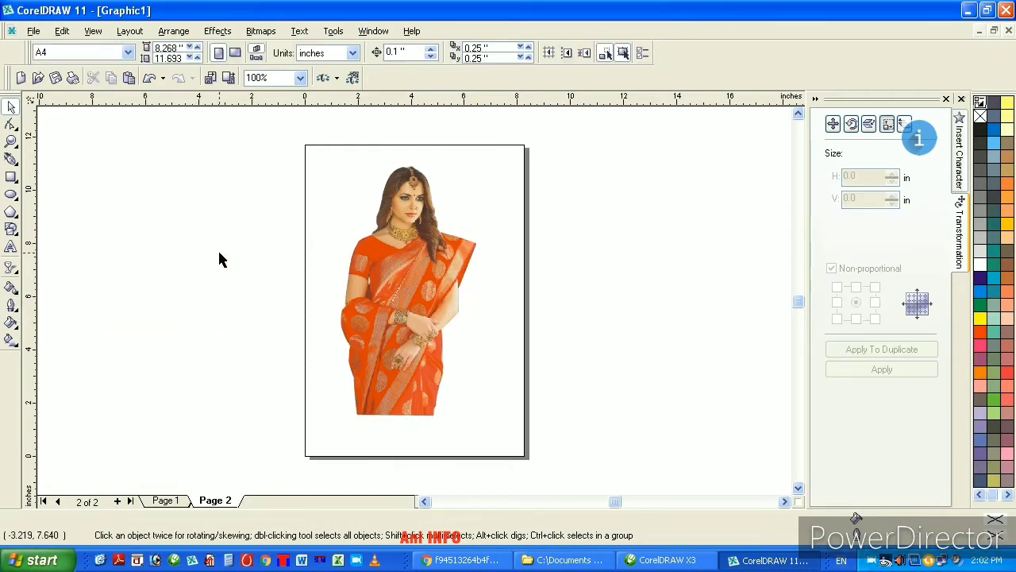